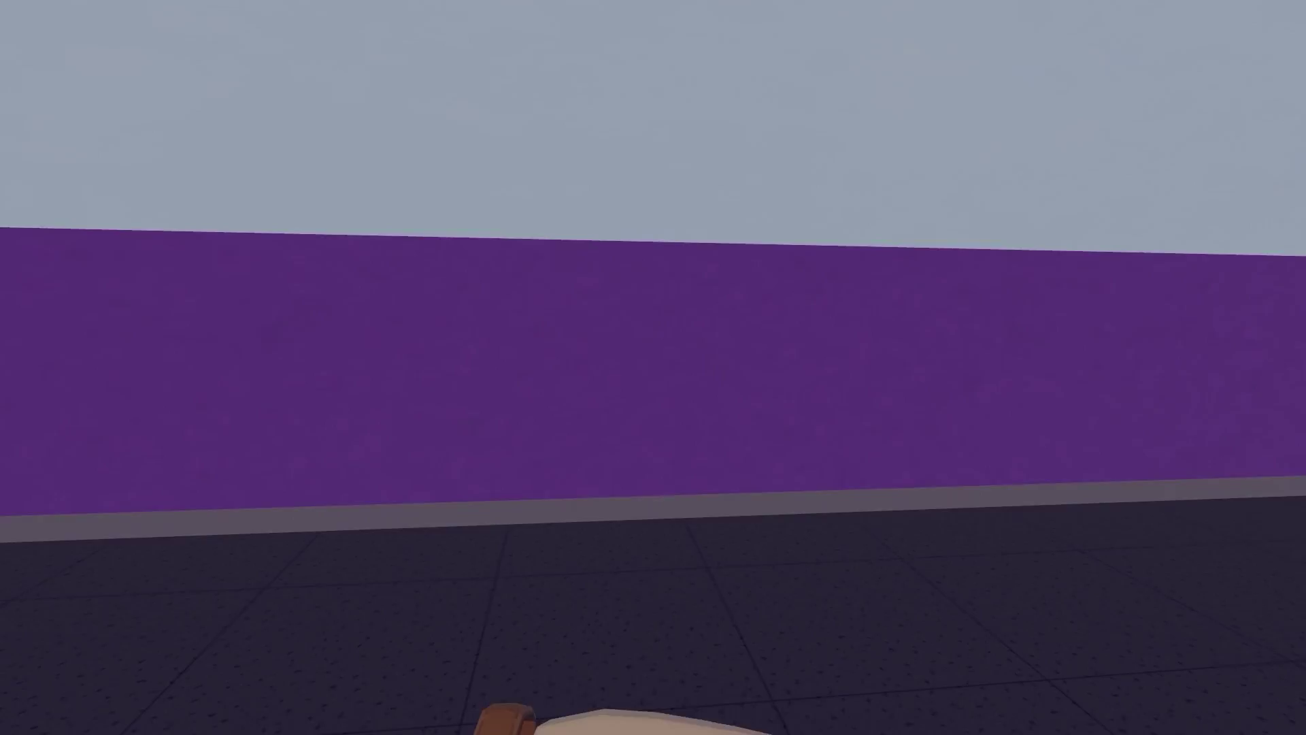
Equip the Maker Pen from the Tools section of the Backpack
key("Escape")
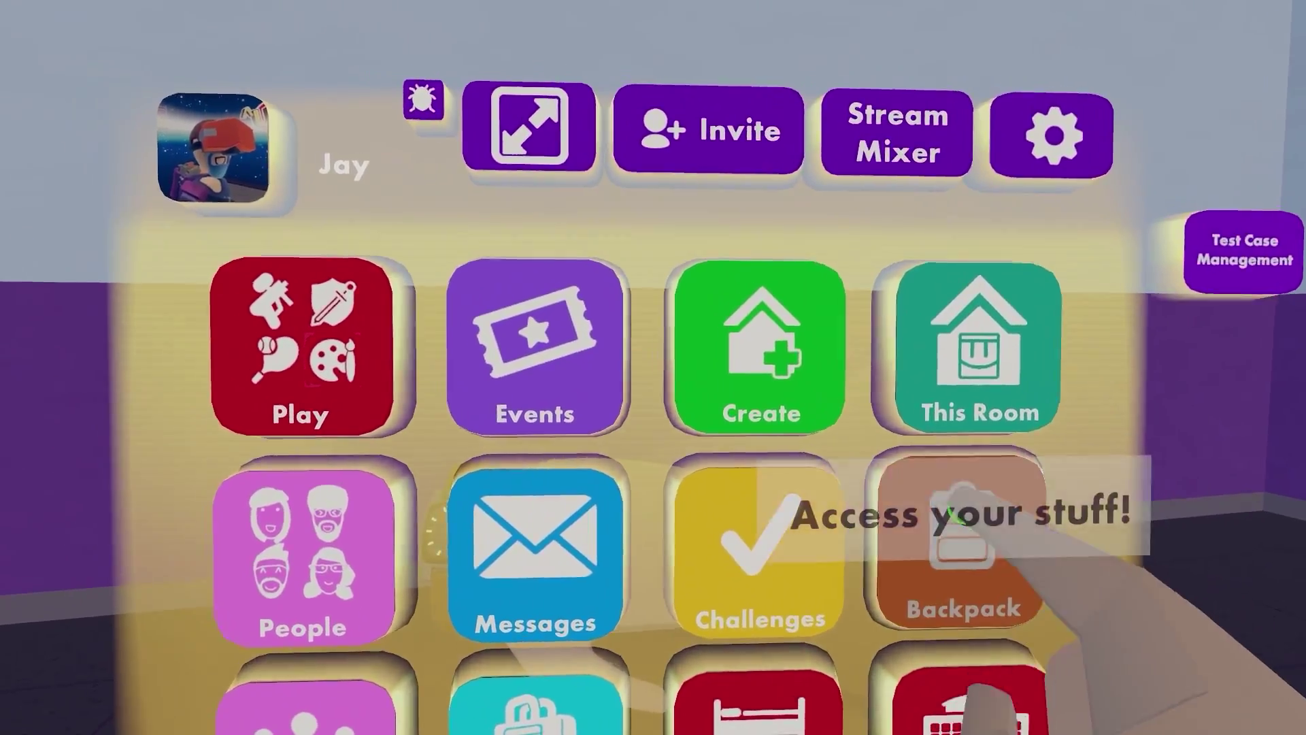
left_click(919, 448)
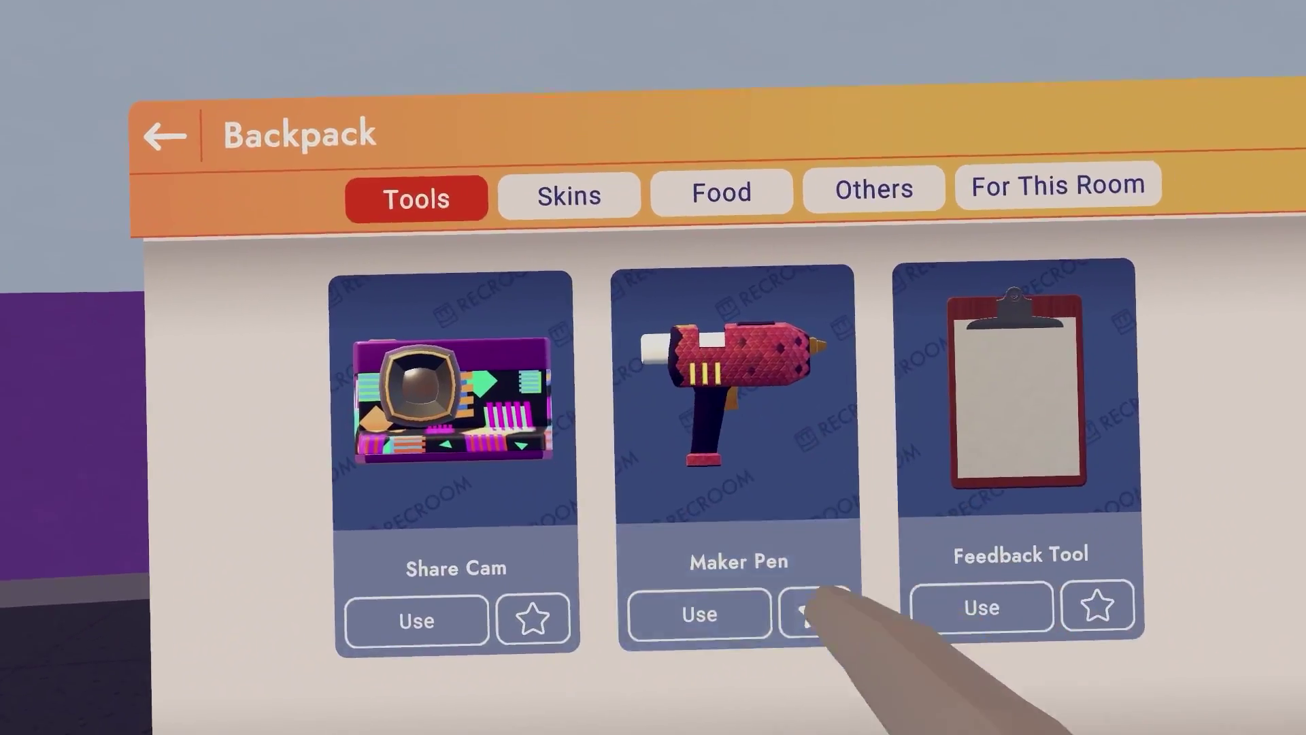
left_click(815, 612)
left_click(699, 615)
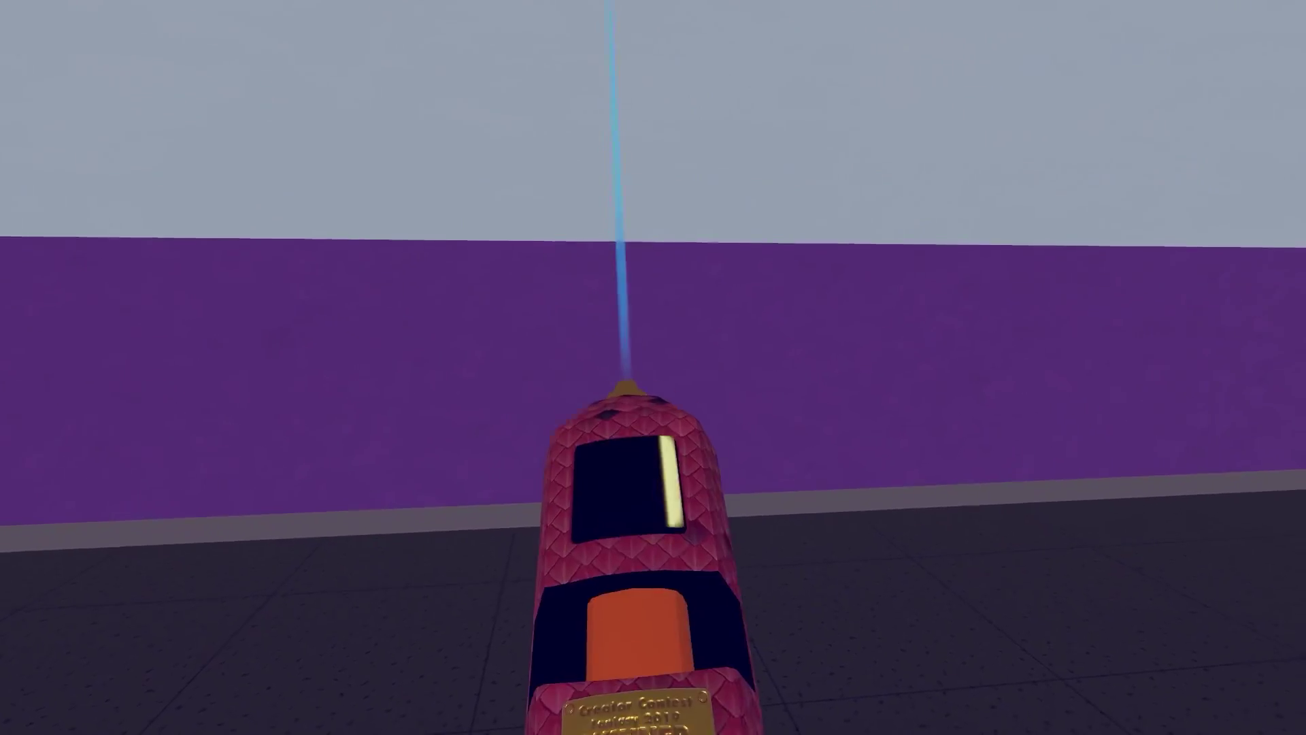
Open the Maker Pen's Palette as a separate floating window and show its Circuits V2 category
key("f")
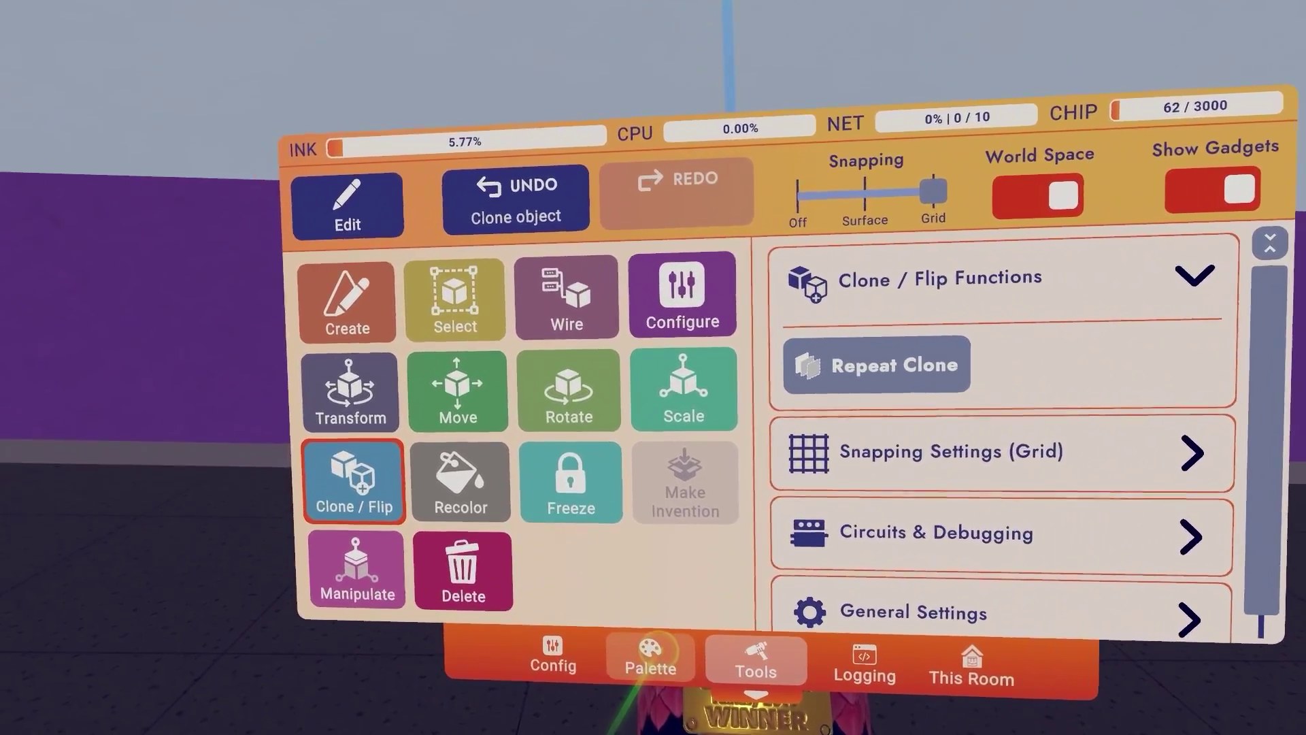
left_click(649, 653)
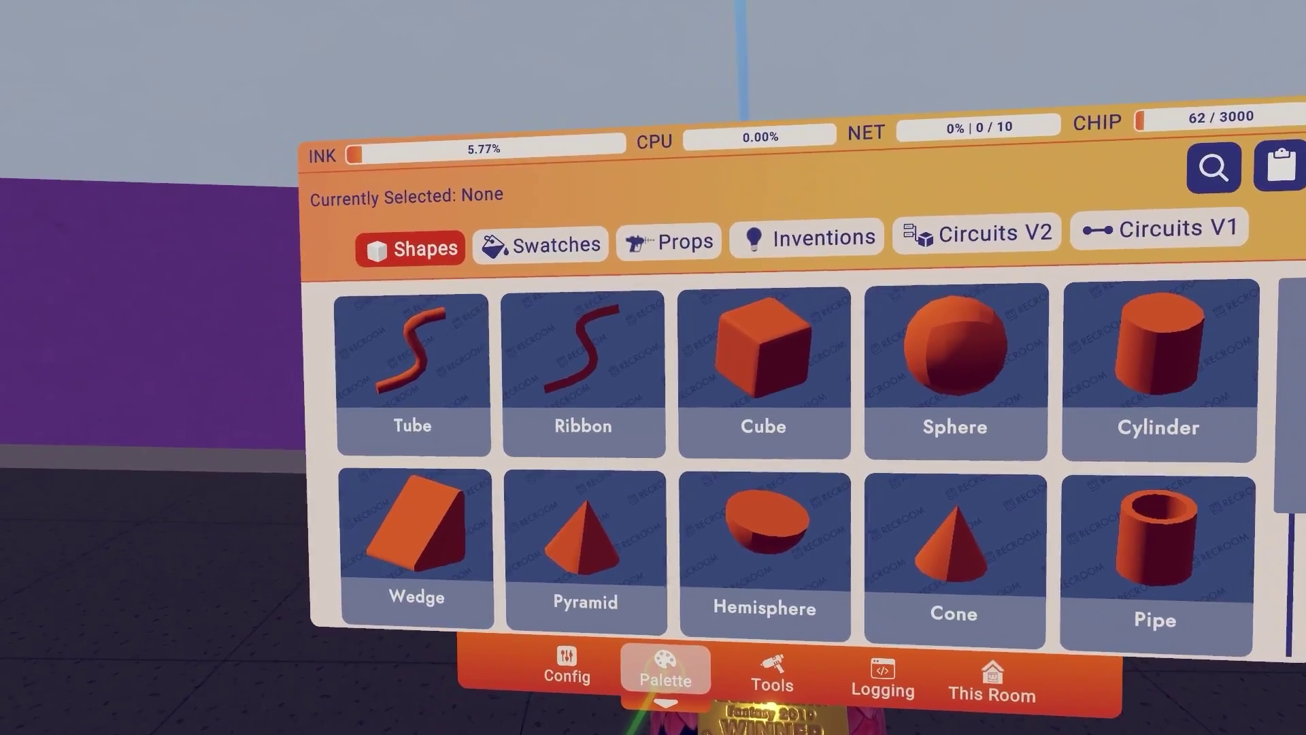
left_click_drag(663, 674, 658, 295)
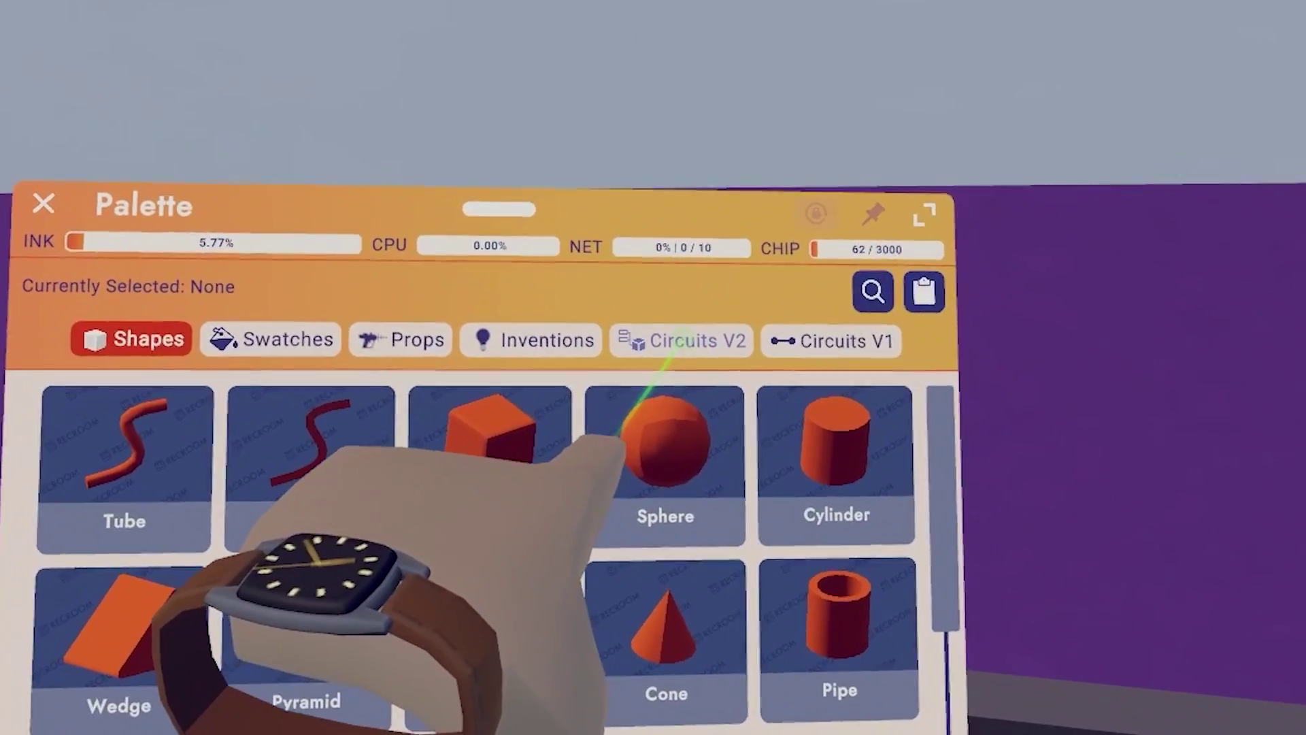
left_click(792, 363)
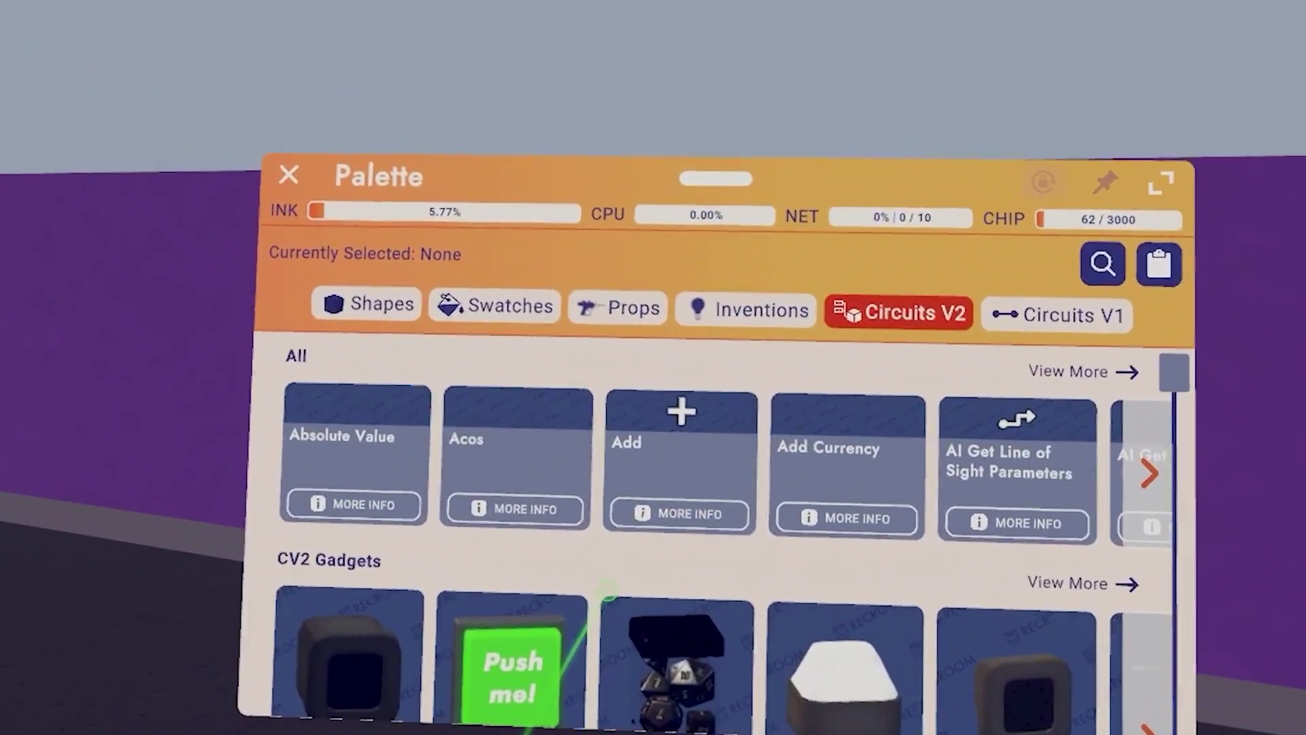
Select Point Light V2 from the CV2 Gadgets and place it in front of the purple wall
scroll(575, 523, "down", 1)
left_click_drag(566, 328, 590, 405)
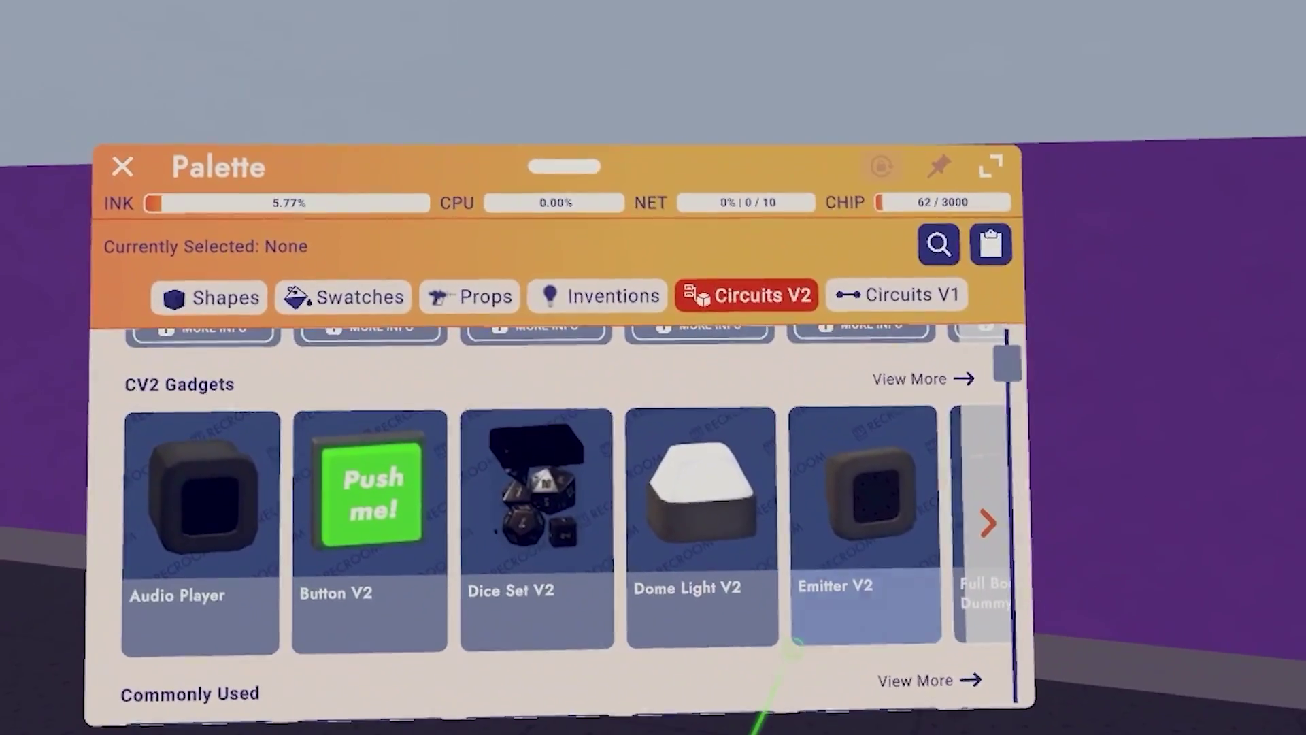
left_click_drag(731, 613, 122, 592)
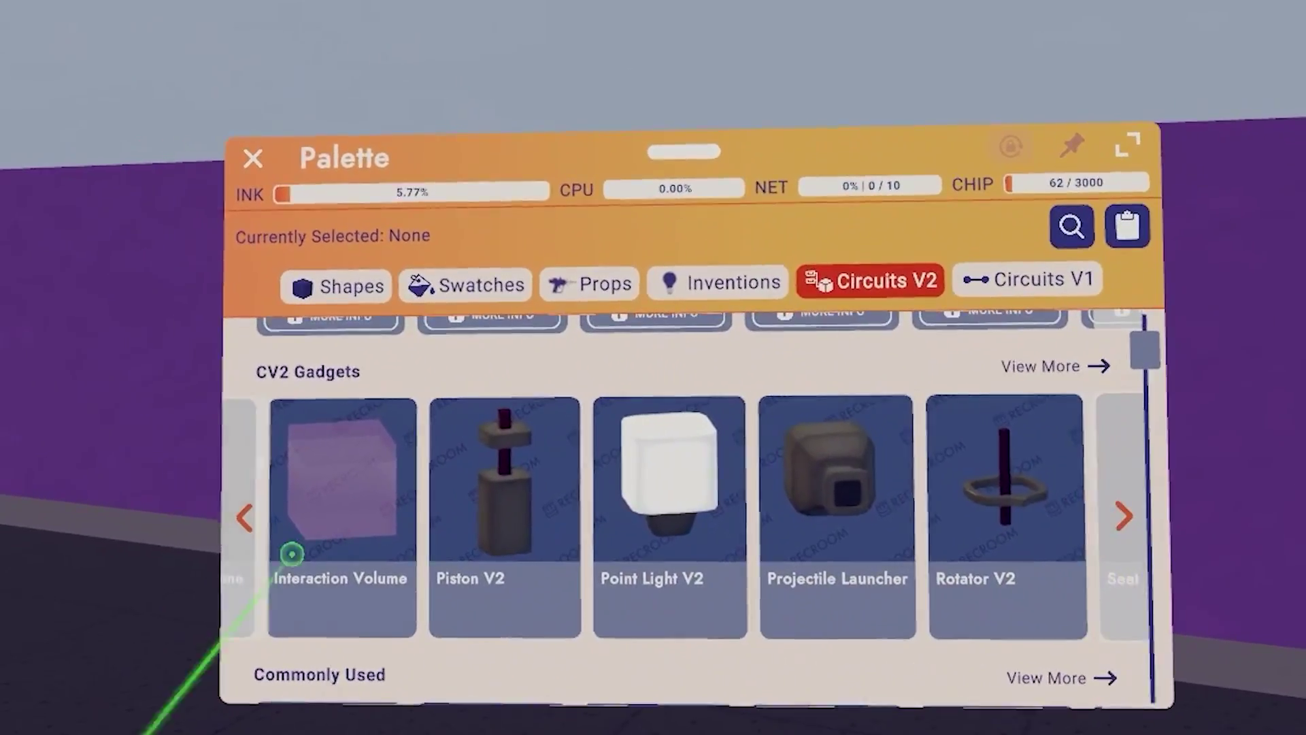
left_click(583, 527)
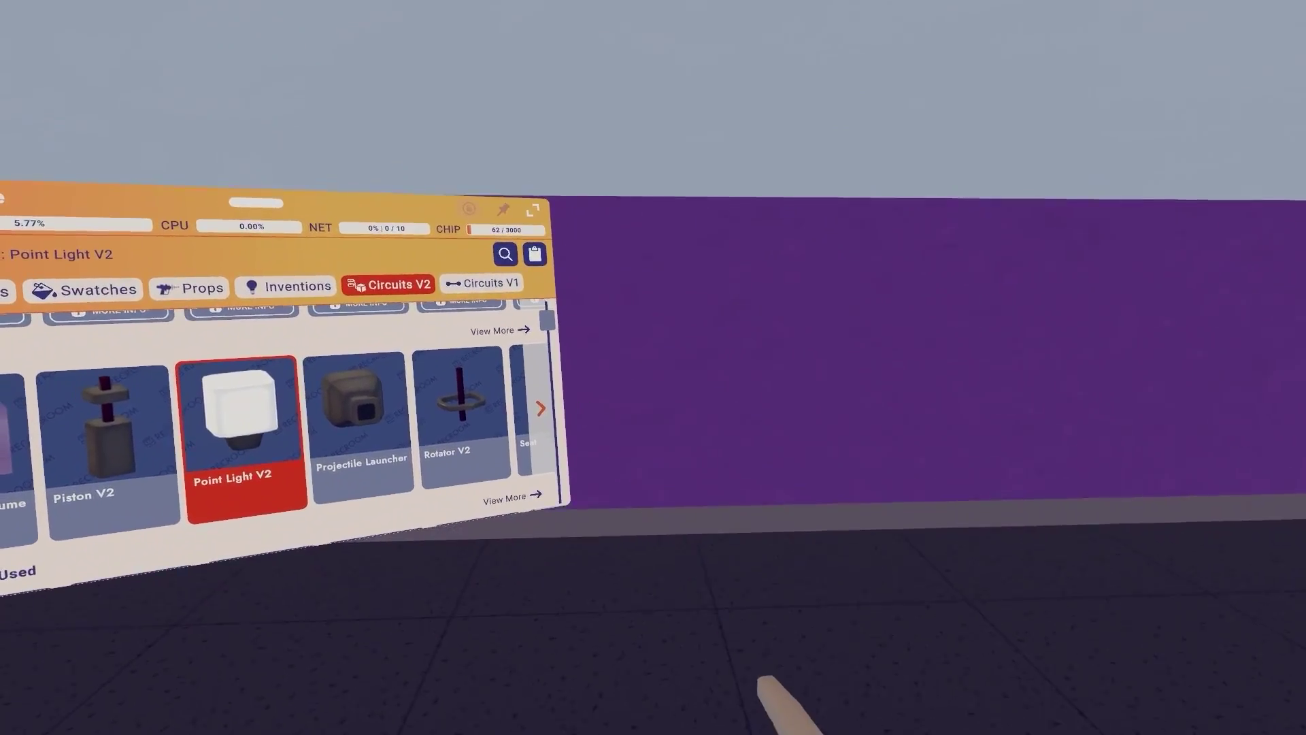
left_click(762, 530)
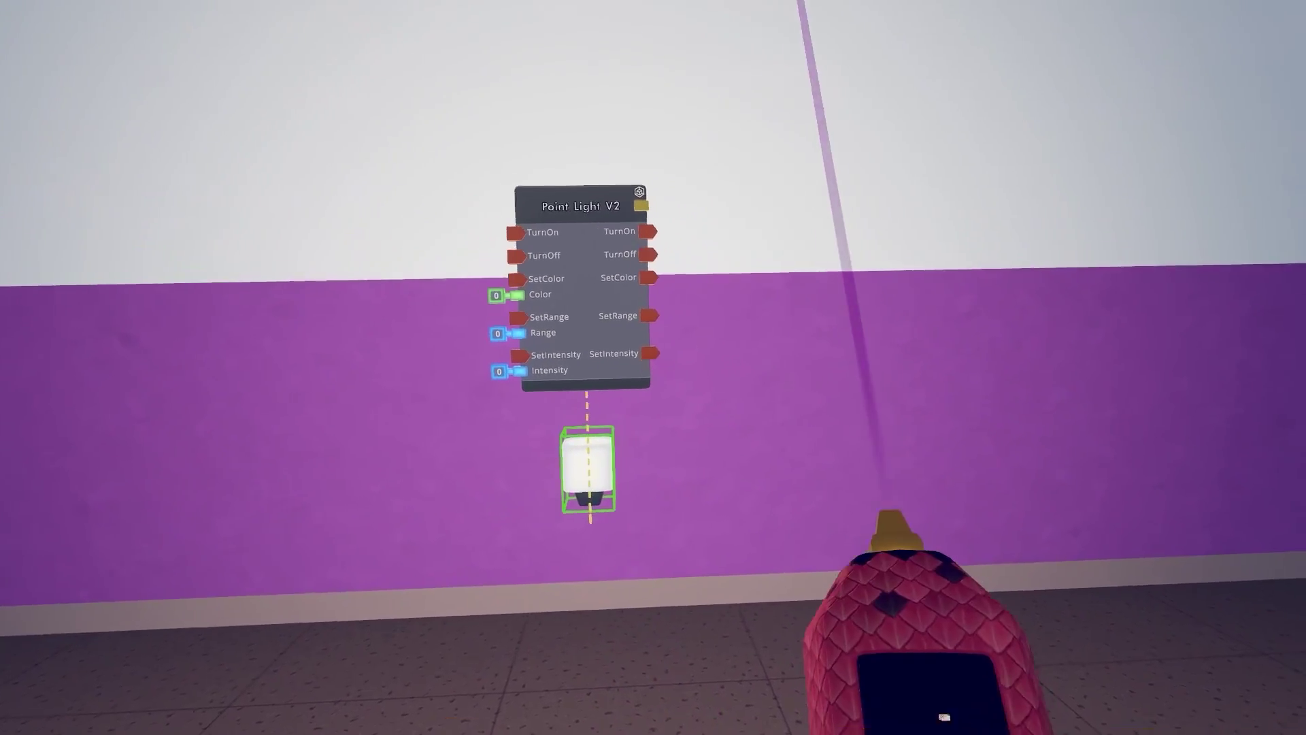
Open the point light's configuration and switch its Emit setting off and back on
left_click(588, 468)
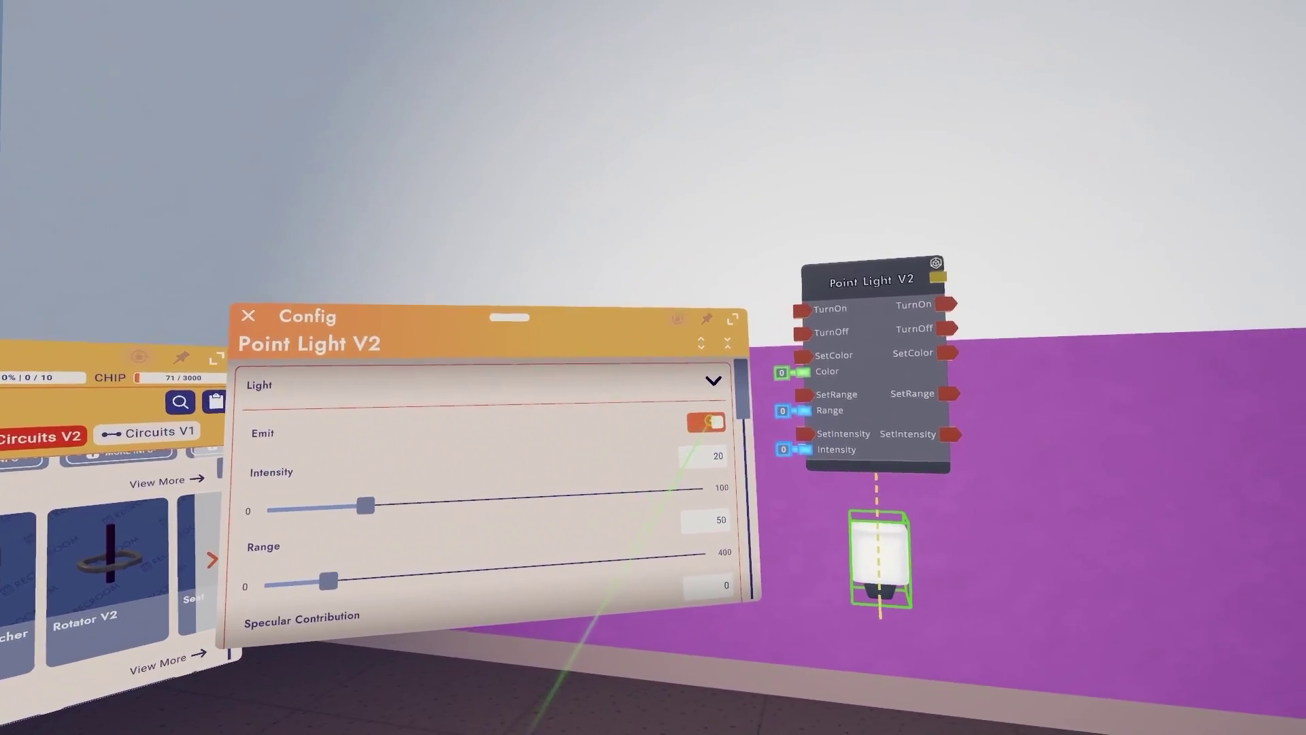
left_click(591, 390)
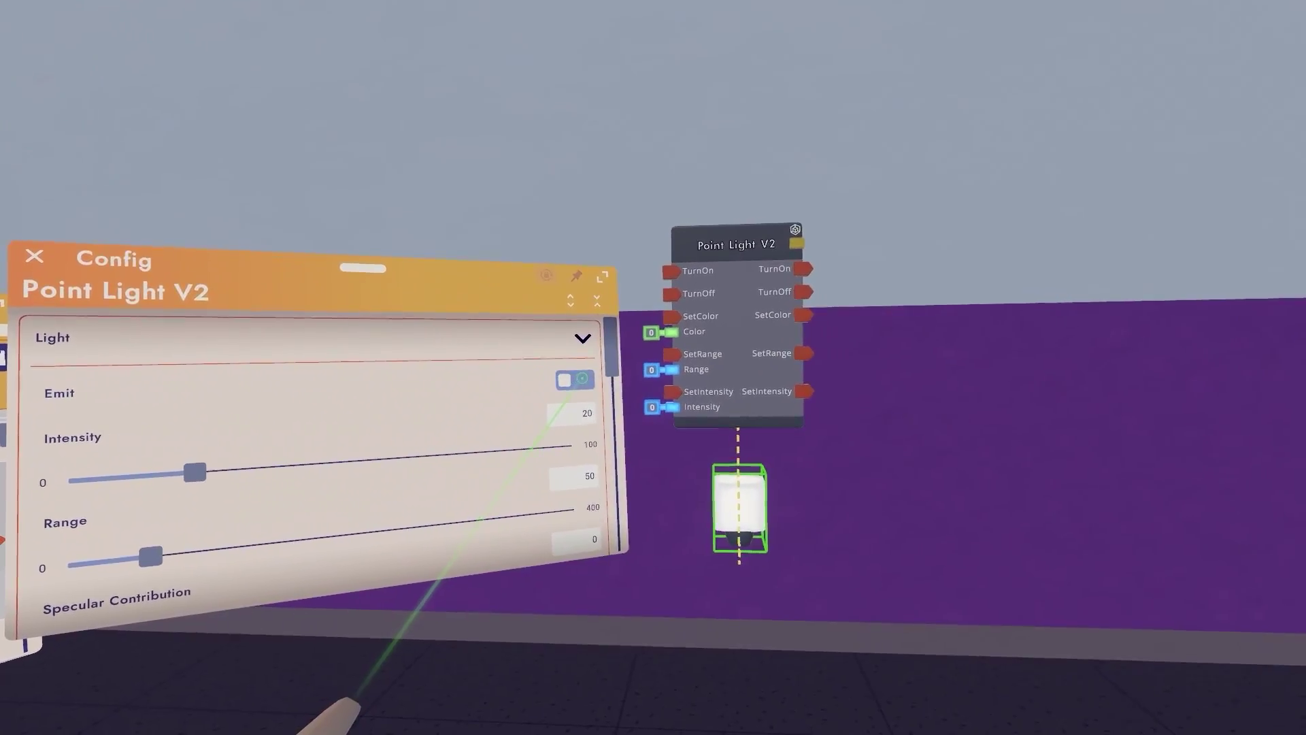
left_click(586, 381)
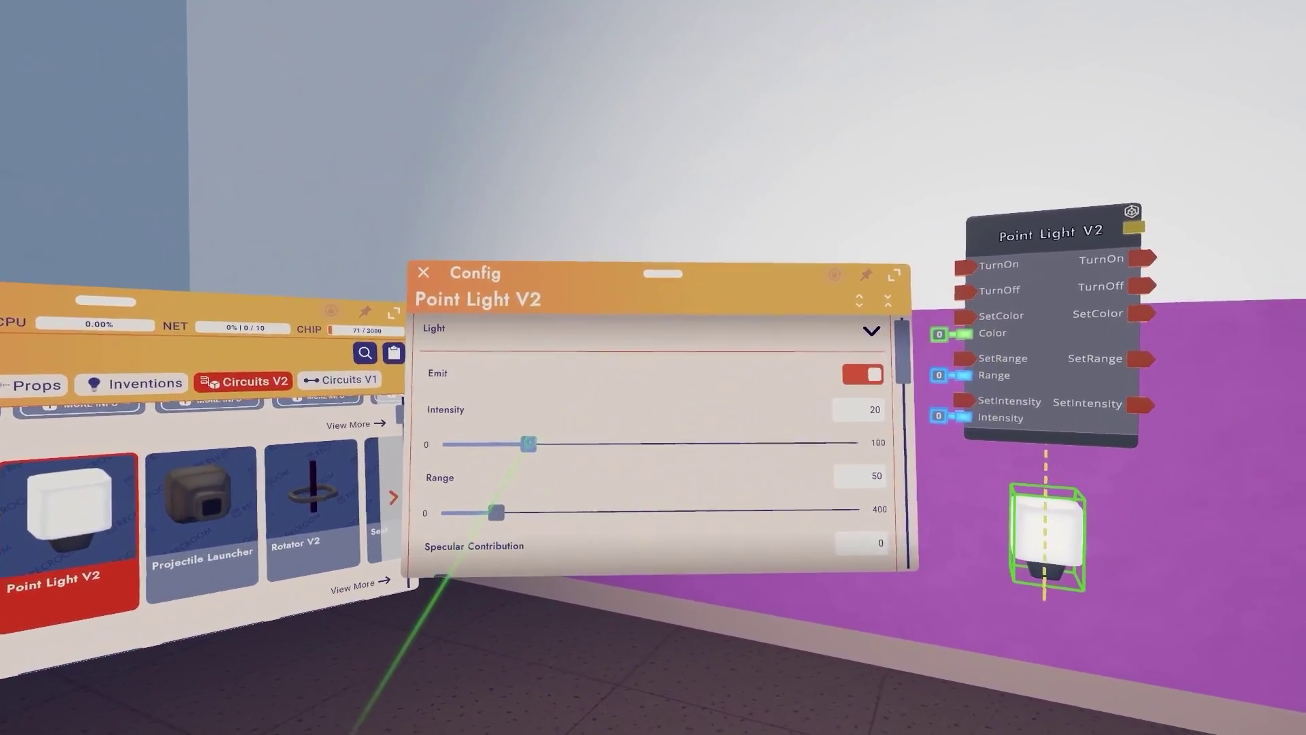
Raise the point light's intensity and set its range to about 59.6
left_click_drag(529, 443, 667, 417)
mouse_move(491, 487)
left_mouse_down()
mouse_move(547, 484)
mouse_move(458, 476)
mouse_move(525, 466)
mouse_move(528, 481)
mouse_move(502, 490)
left_mouse_up()
Toggle the Synced option in the point light's configuration
scroll(570, 430, "down", 5)
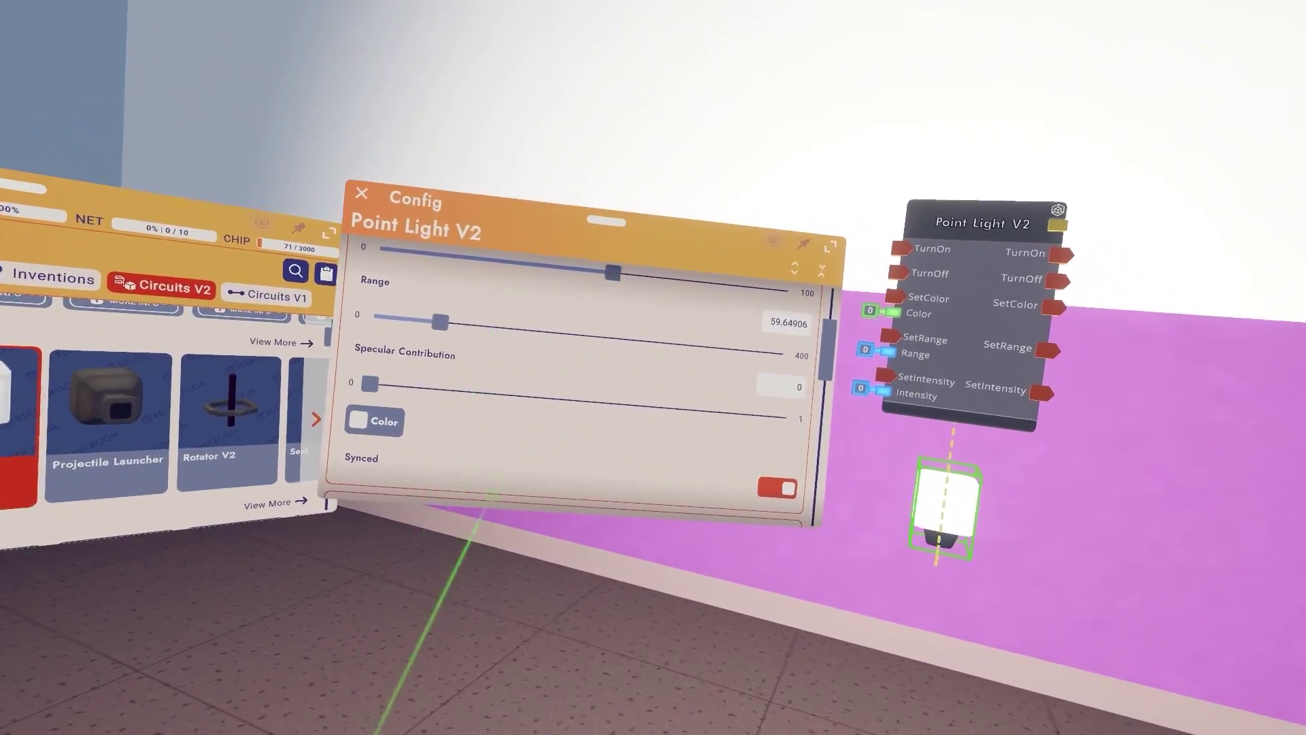
scroll(594, 428, "down", 2)
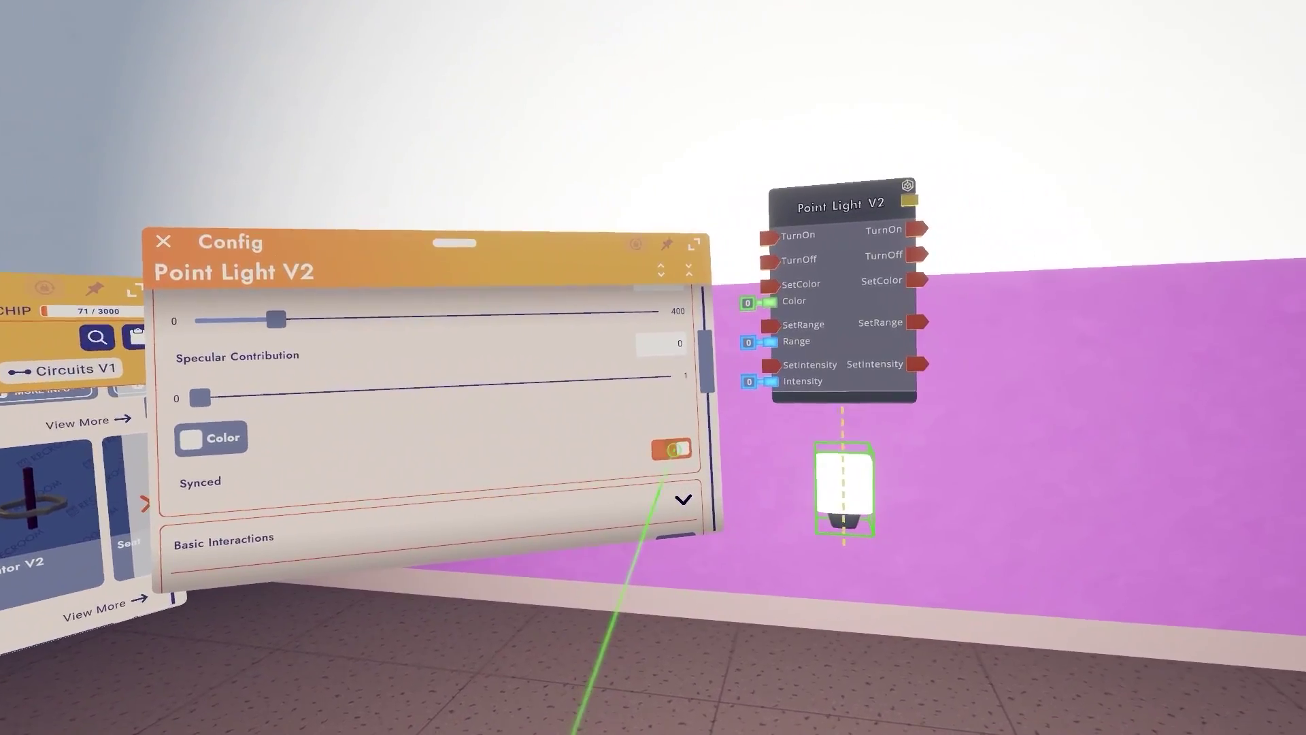
left_click(676, 442)
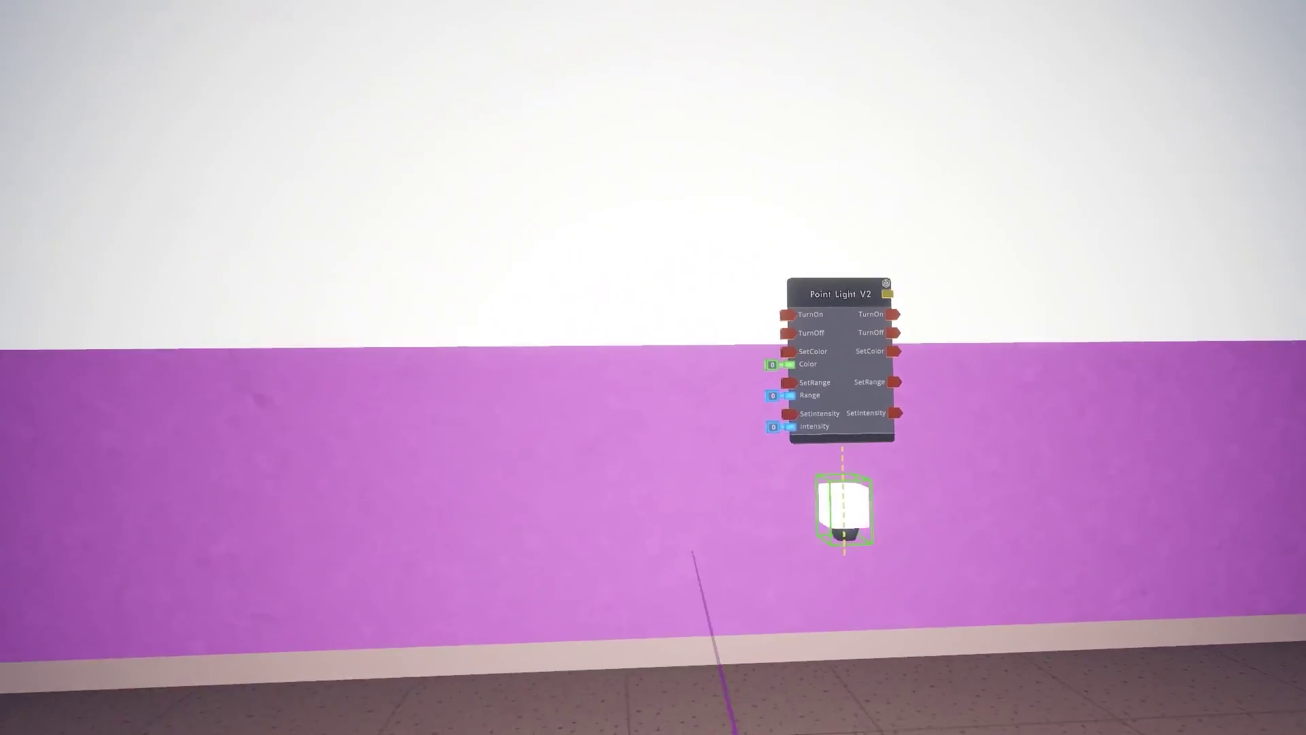
Select Button V2 from the CV2 Gadgets and place it beside the point light
key("Tab")
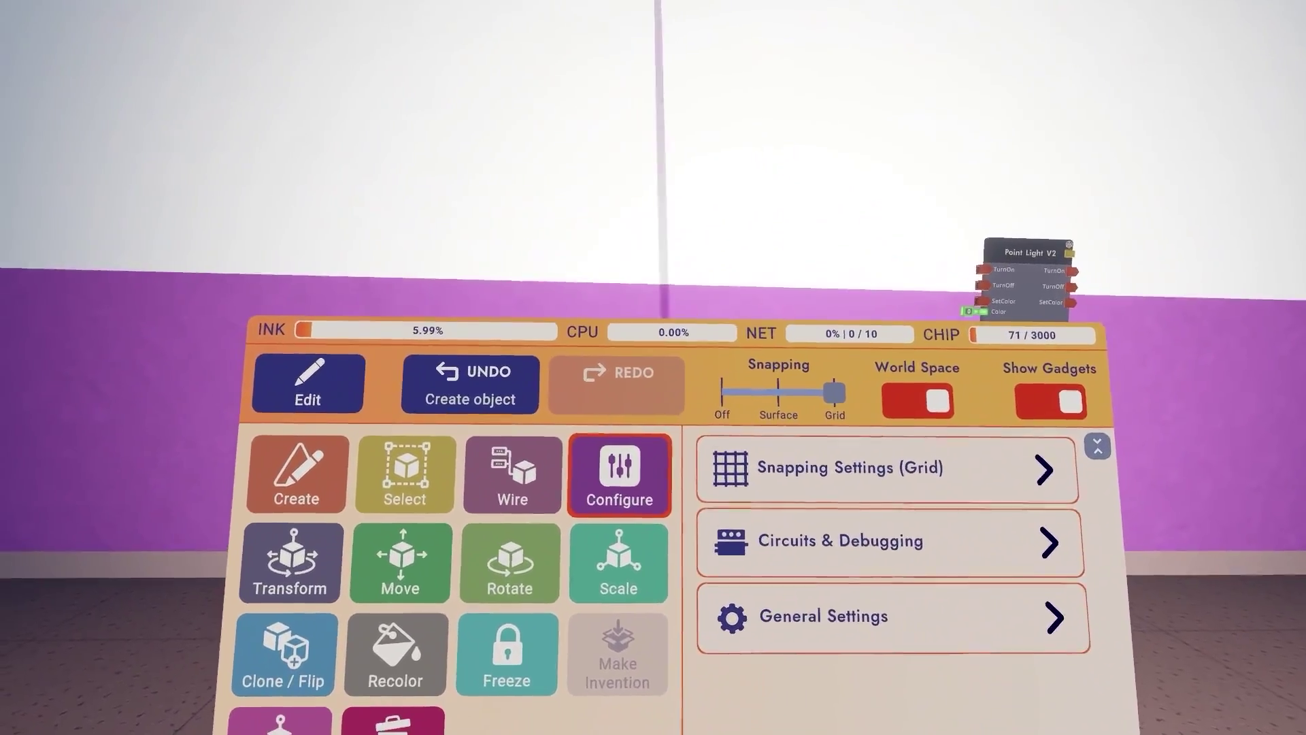
key("Tab")
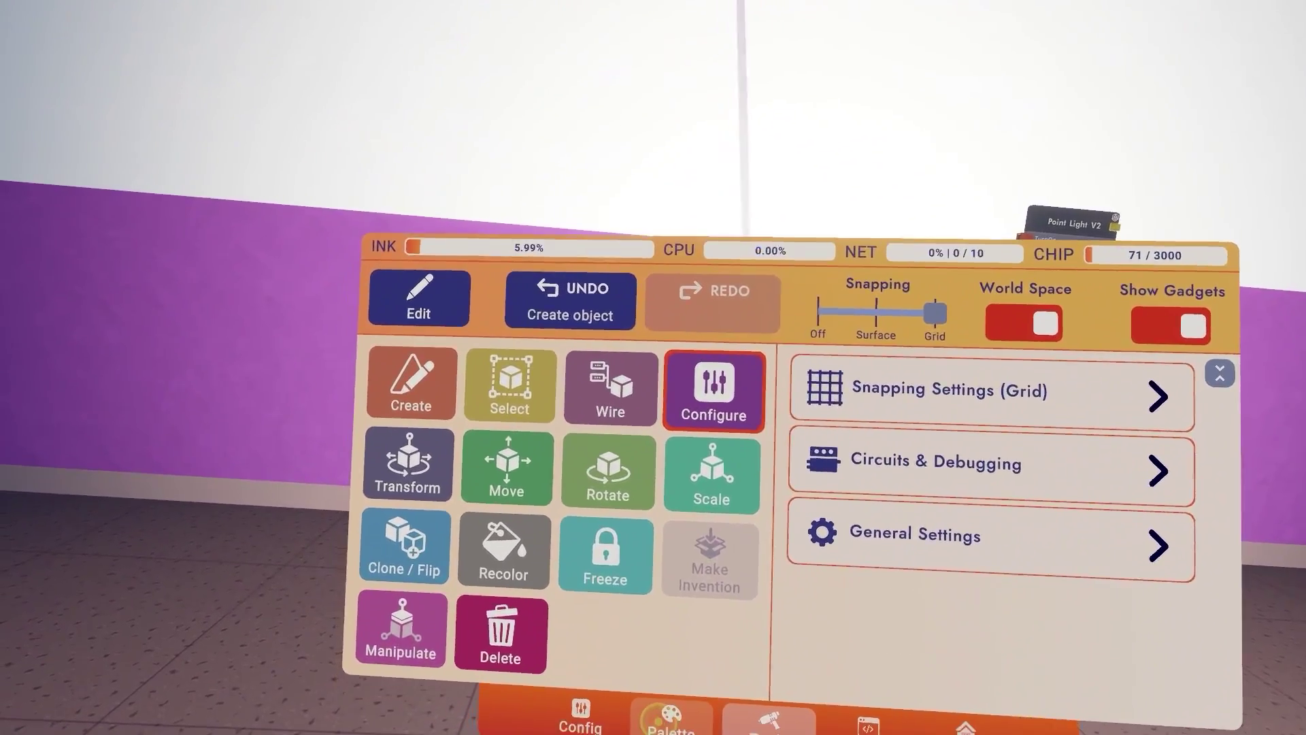
left_click(668, 700)
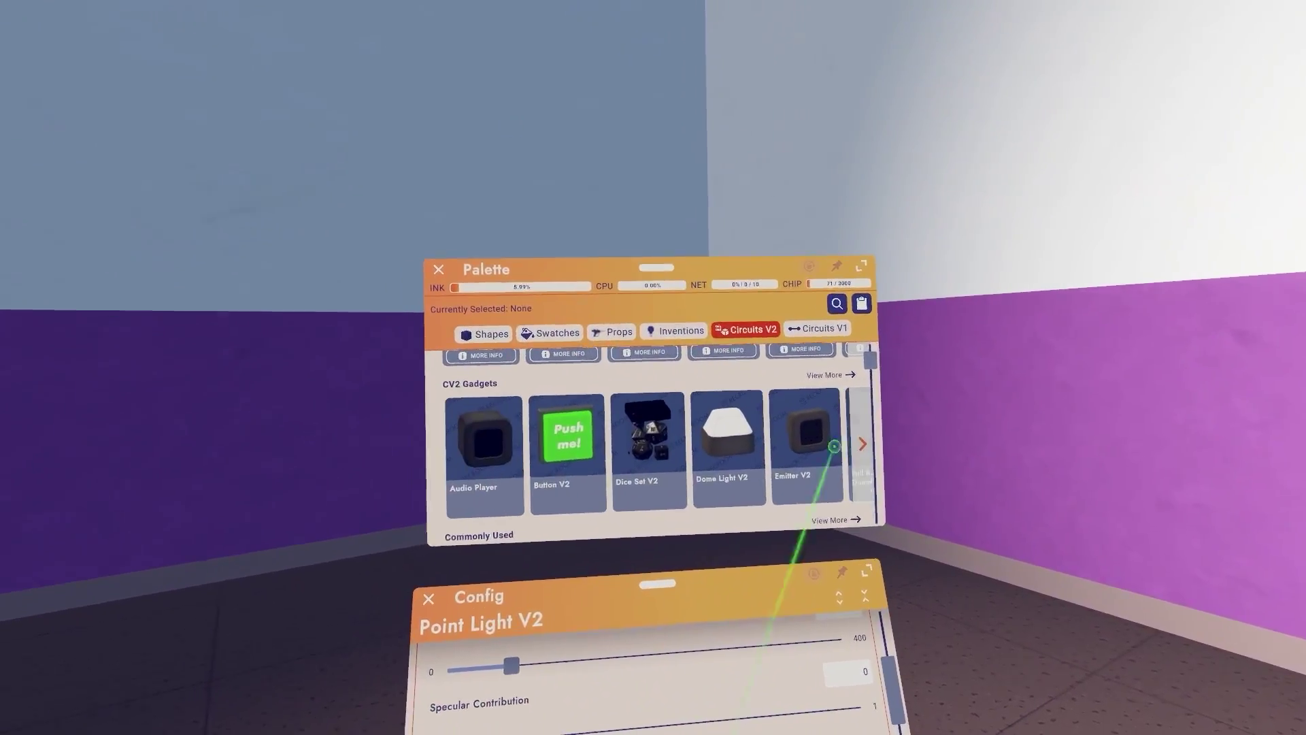
left_click(567, 441)
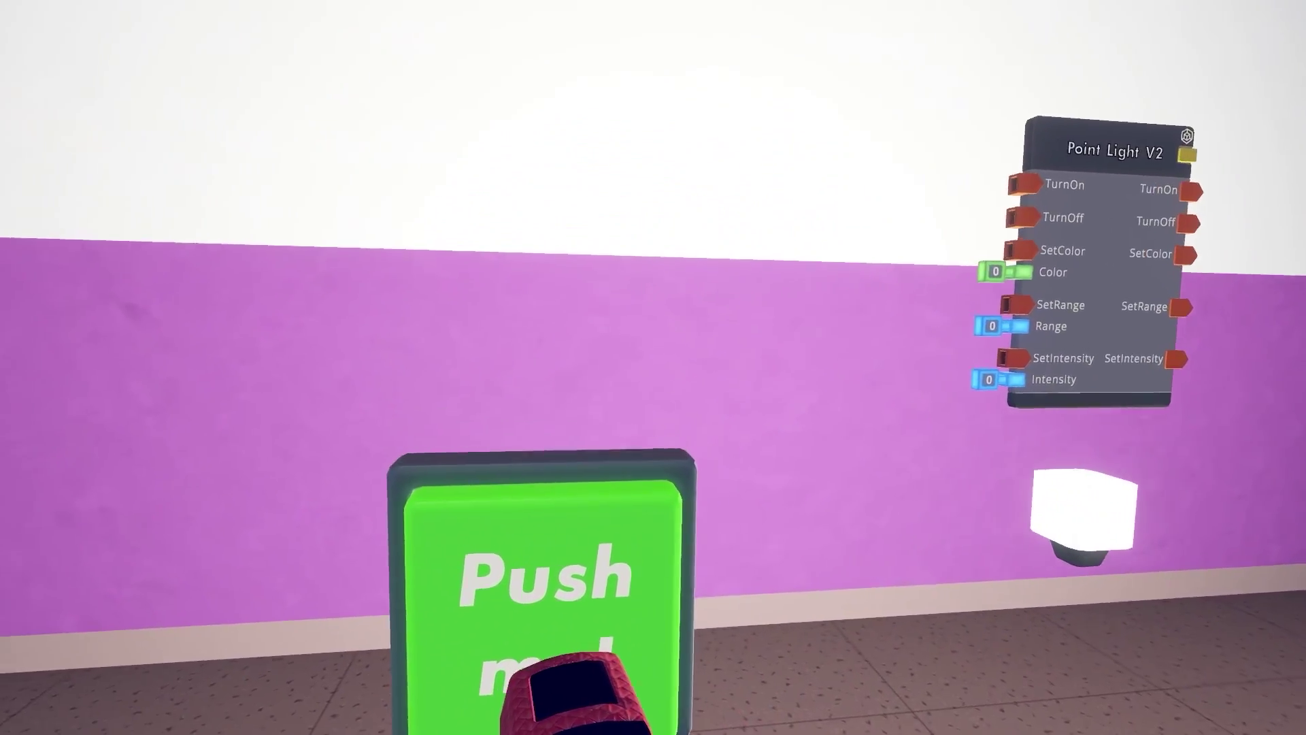
left_click(619, 626)
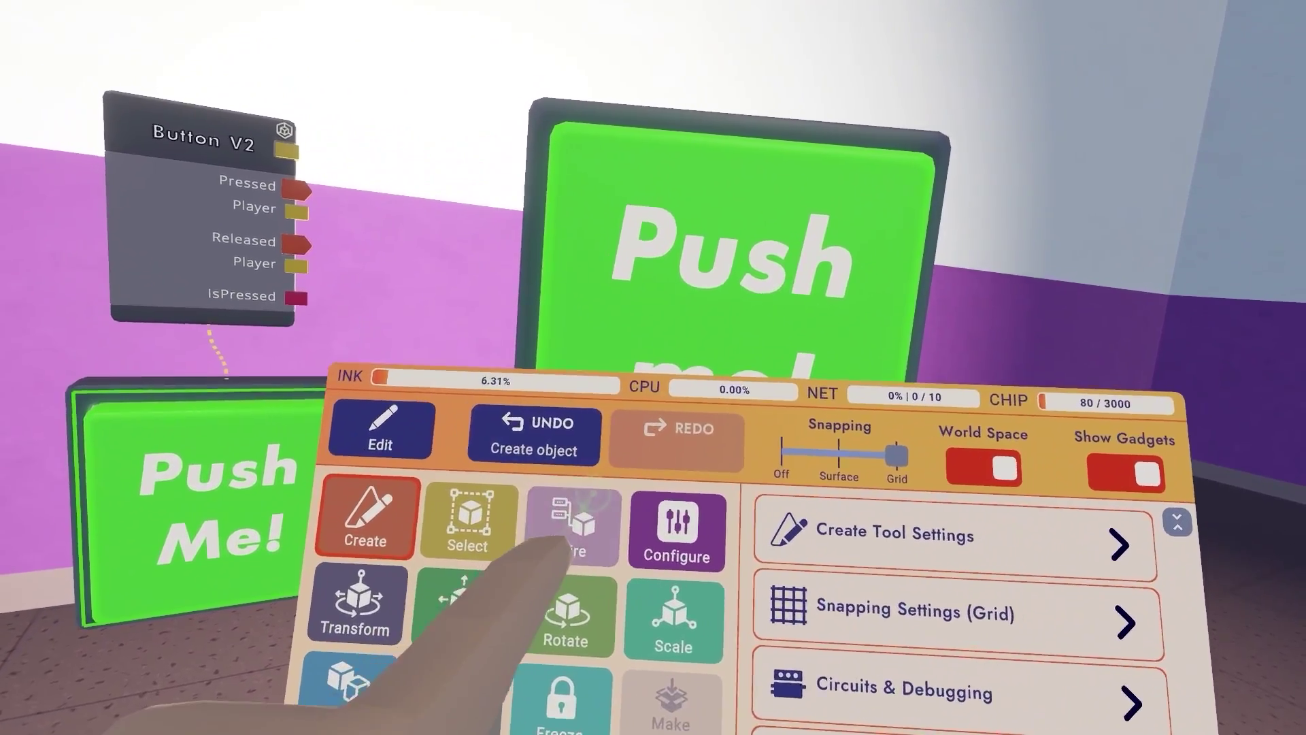
Wire the button's Pressed output to the point light's TurnOn input and its Released output to TurnOff
left_click(559, 575)
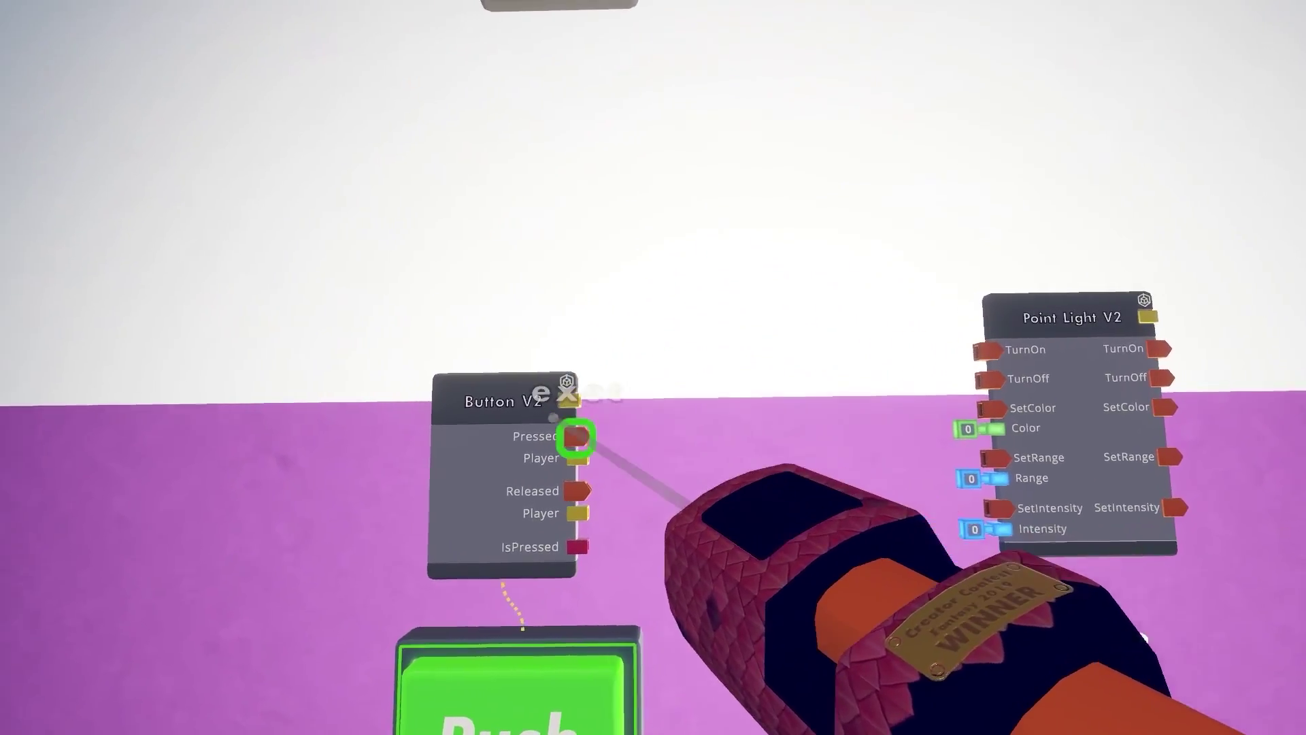
left_click_drag(626, 427, 724, 414)
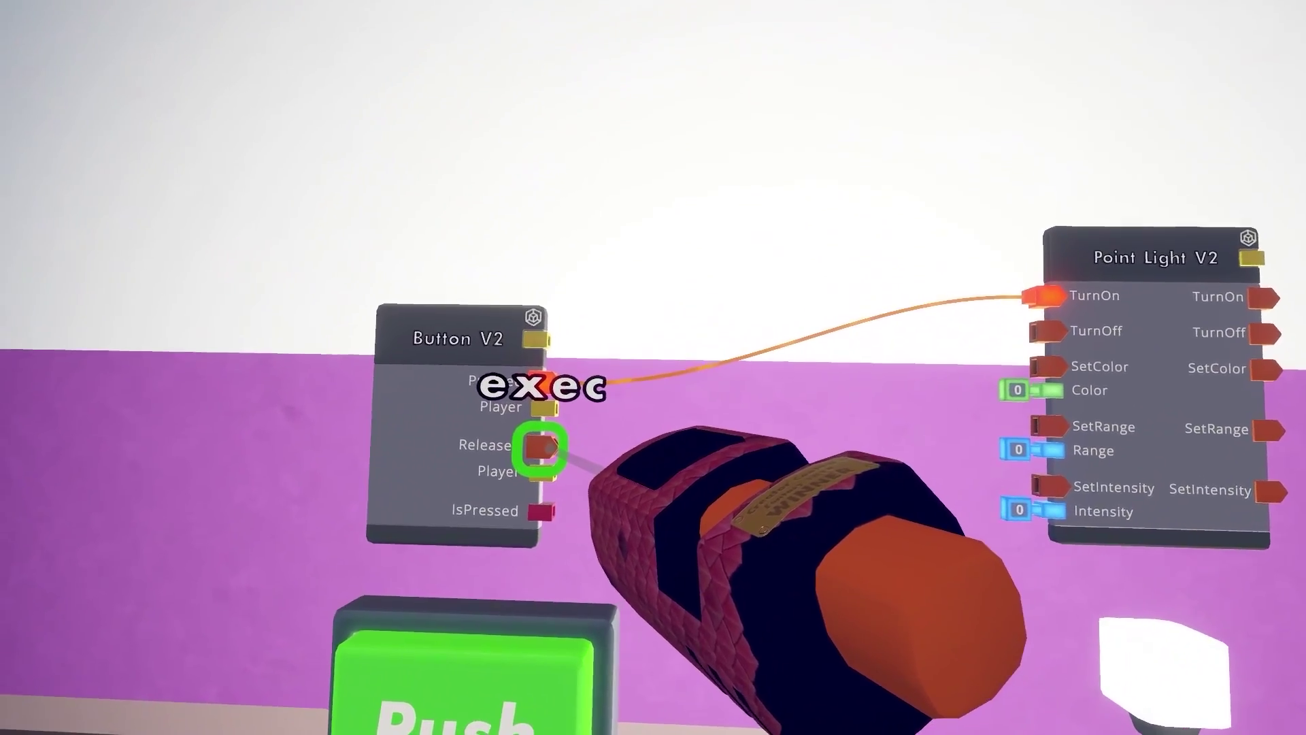
left_click_drag(548, 425, 677, 365)
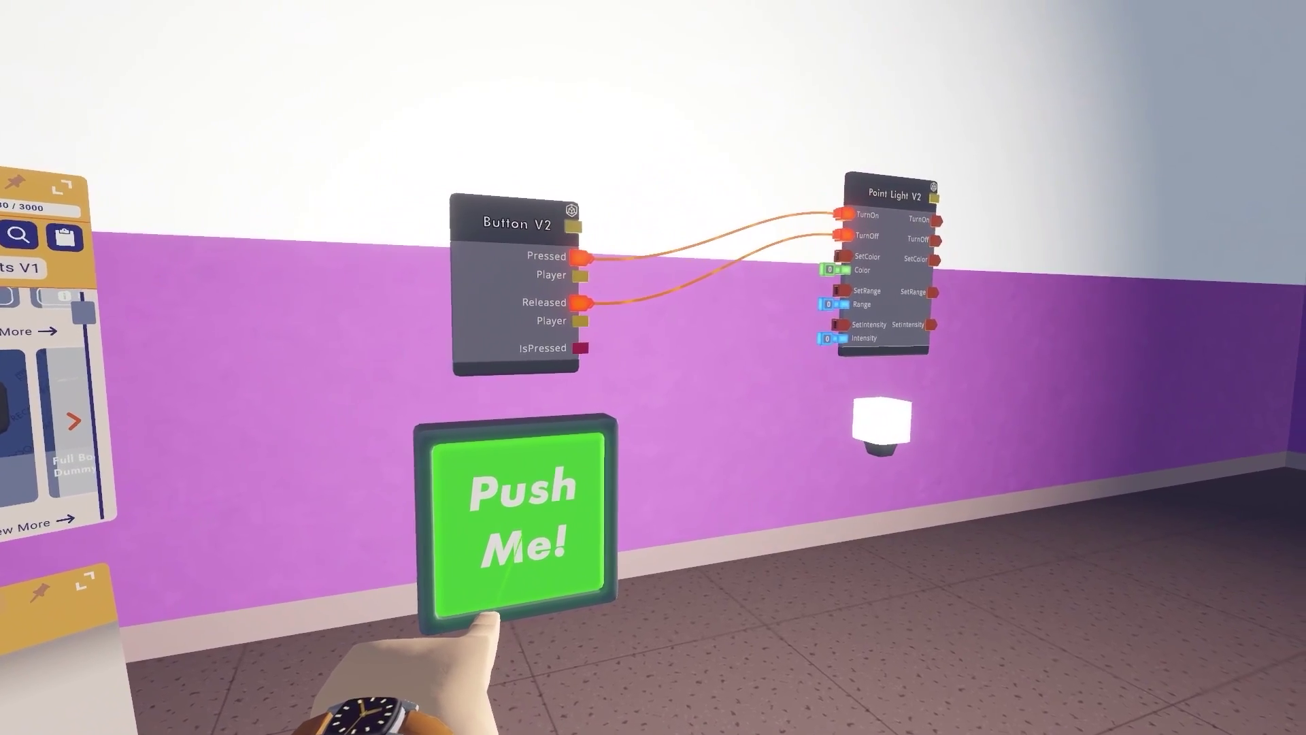
Test the Push Me button to check how it switches the point light
left_click(502, 586)
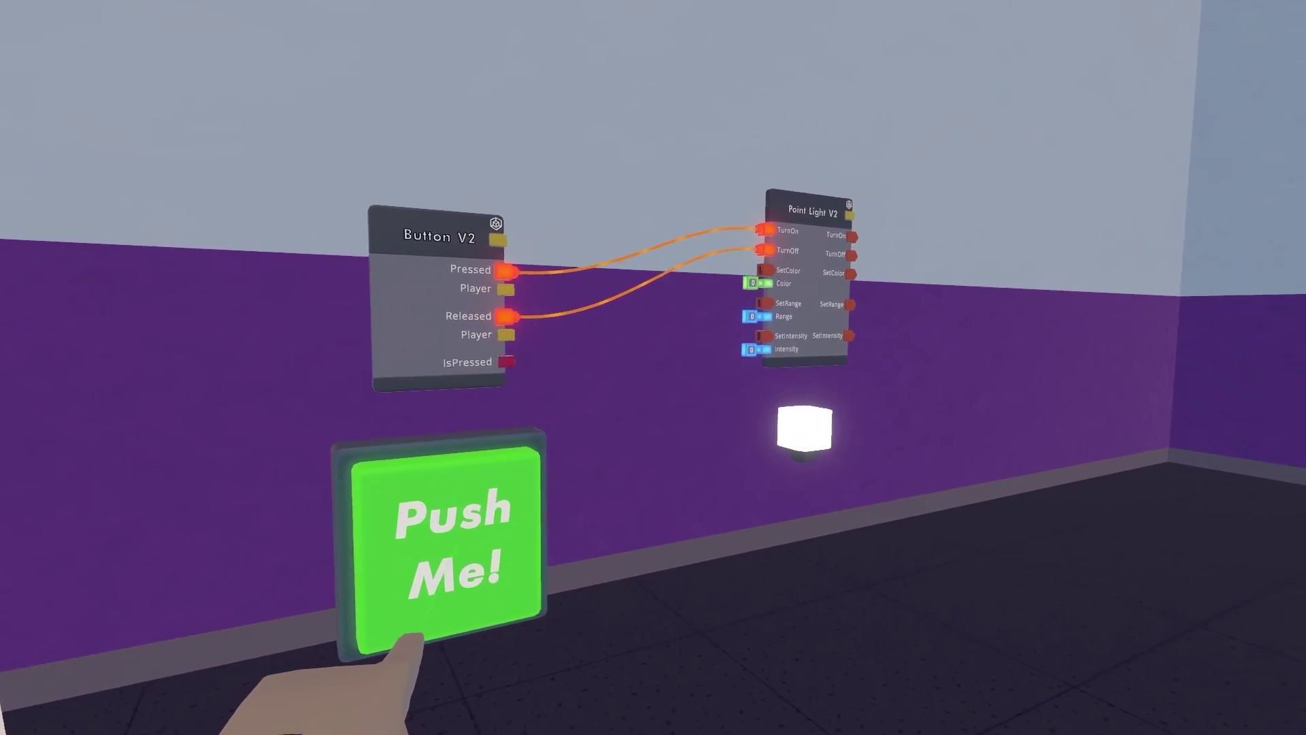
left_click(456, 548)
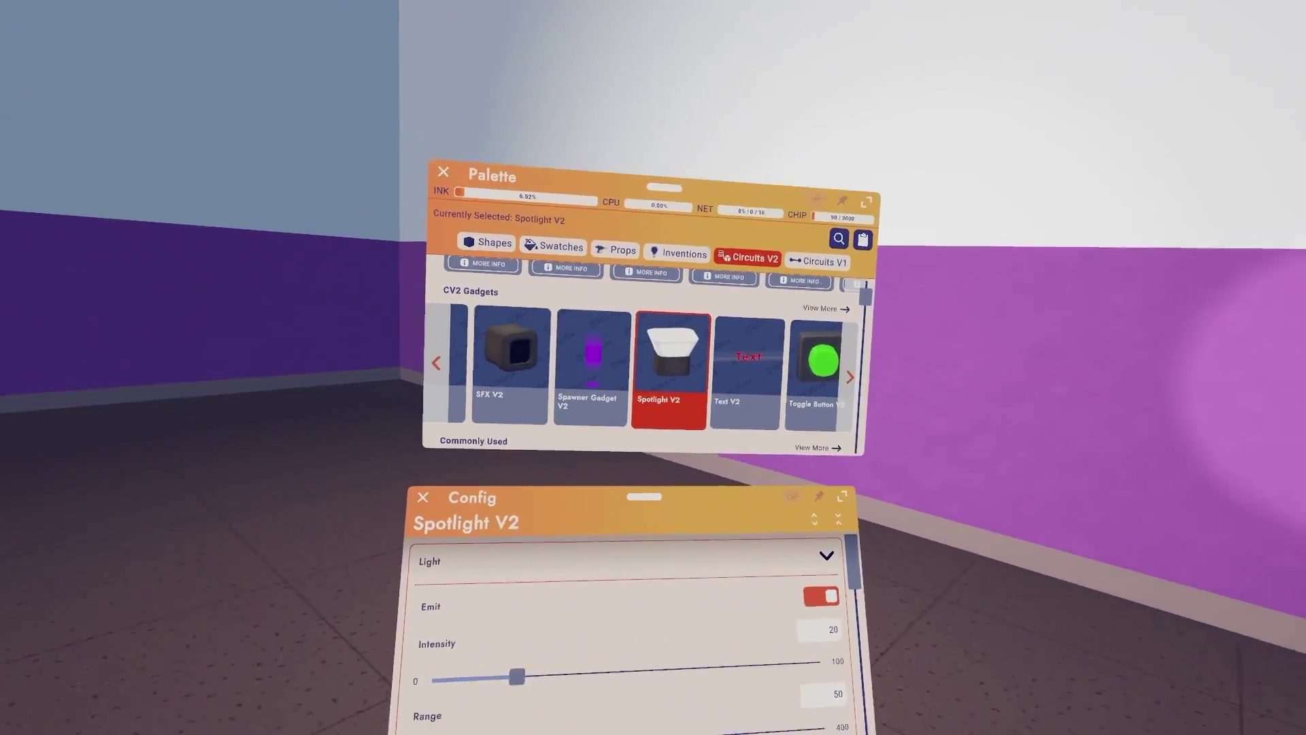
Vary the Spotlight V2's angle and leave it at about 43.2
scroll(648, 559, "down", 5)
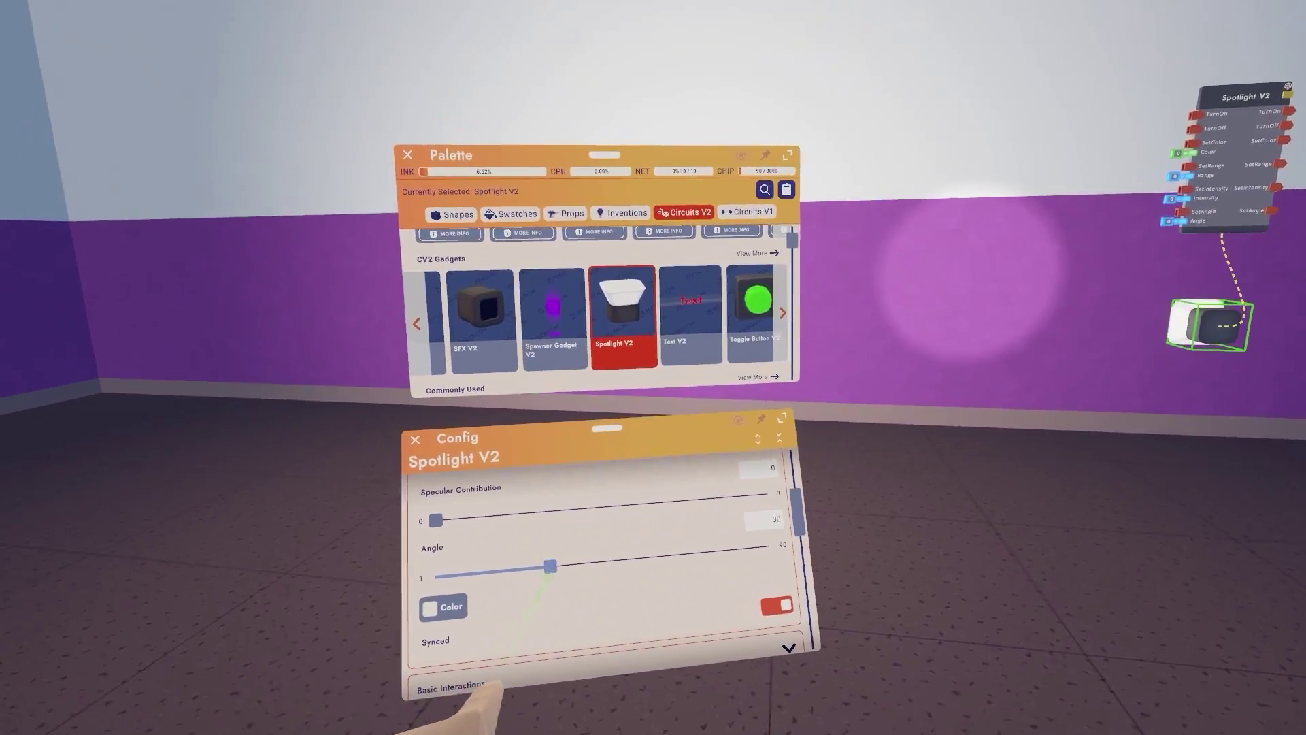
left_click_drag(549, 566, 223, 692)
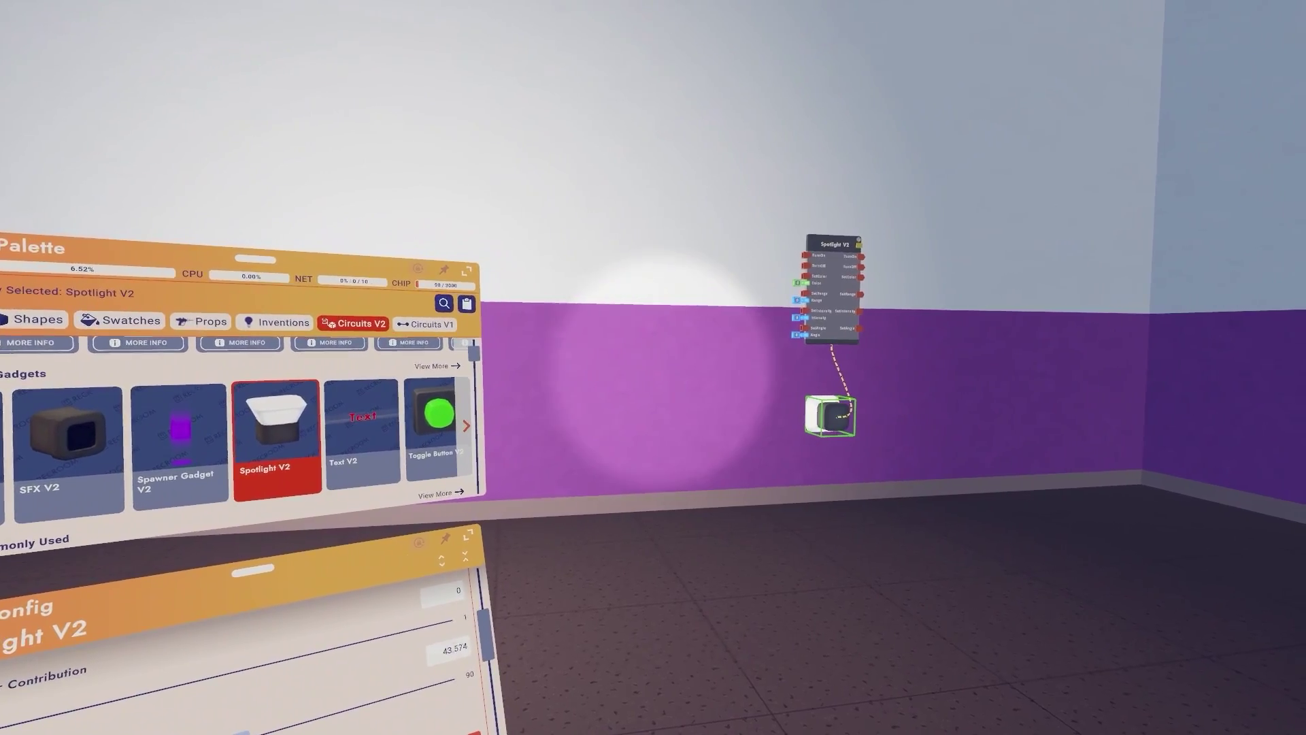
left_click_drag(41, 734, 184, 734)
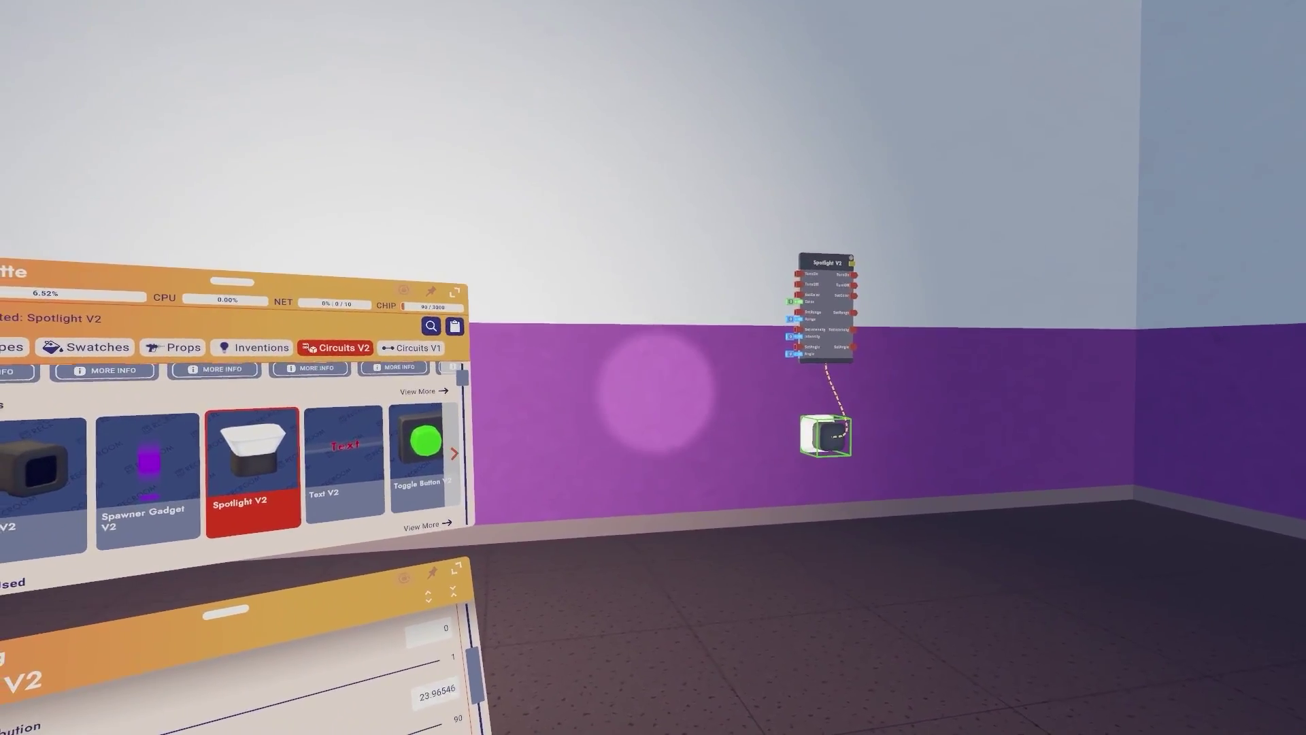
left_click_drag(111, 734, 480, 670)
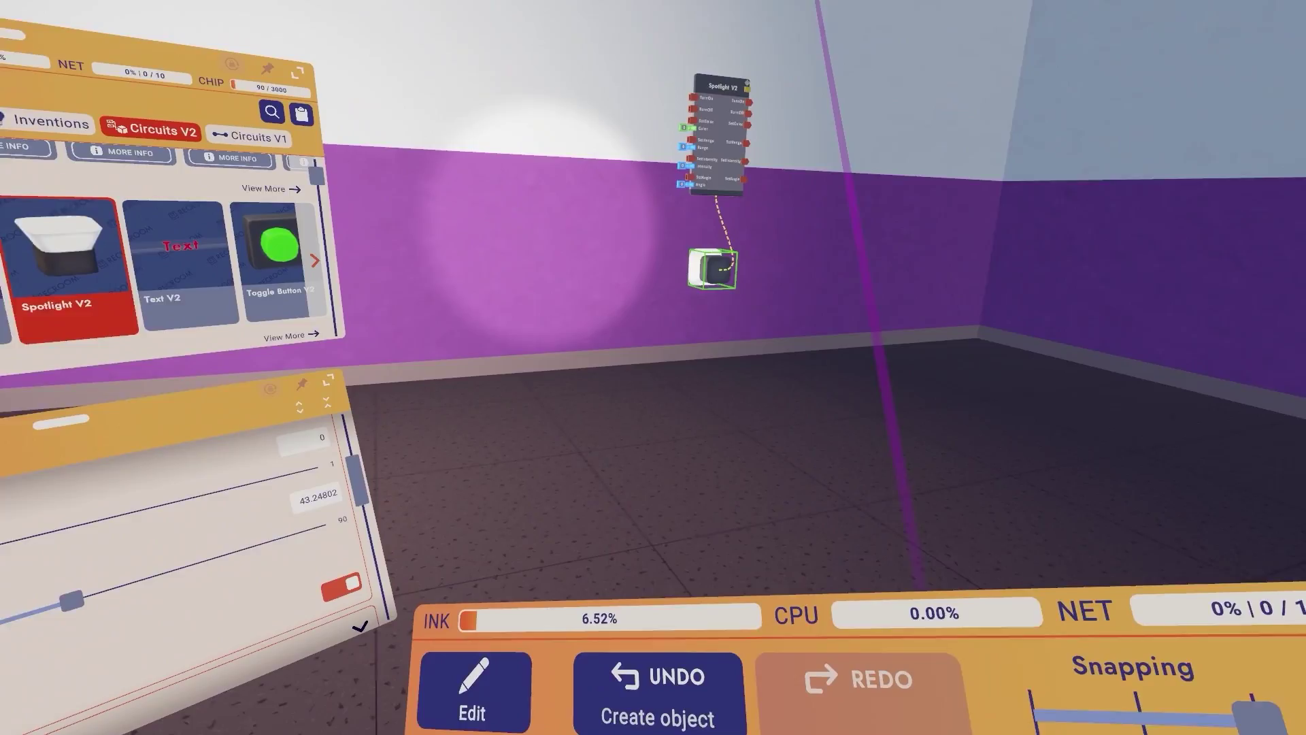
Select the Spotlight V2 and move it along its red axis
left_click(712, 270)
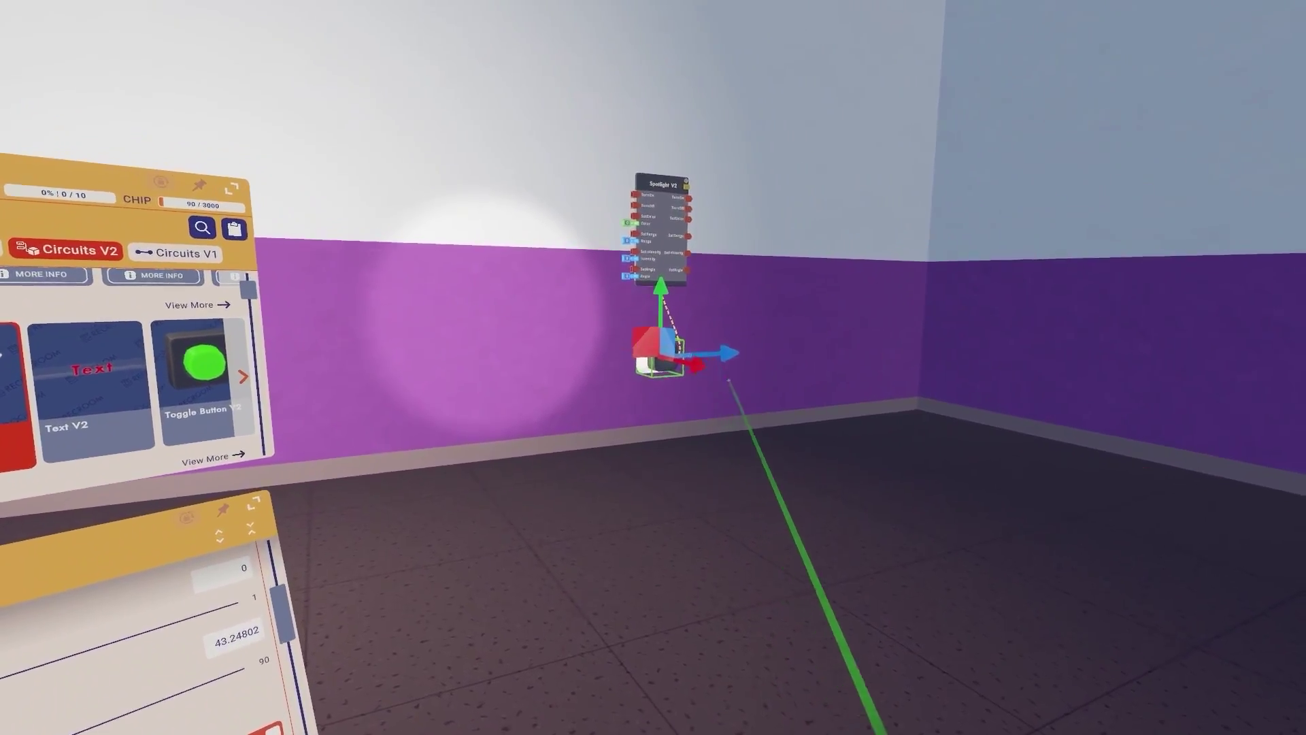
left_click_drag(695, 364, 579, 392)
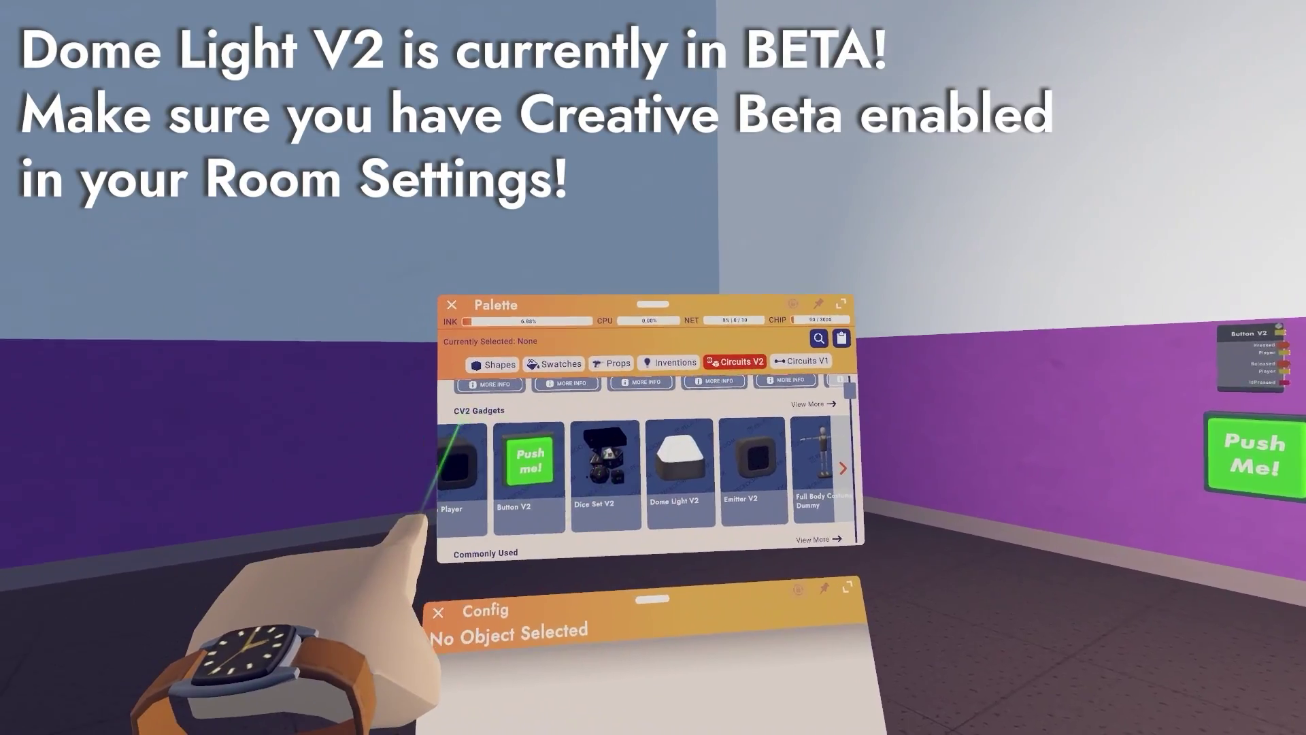
Select Dome Light V2 from the CV2 Gadgets
left_click(747, 476)
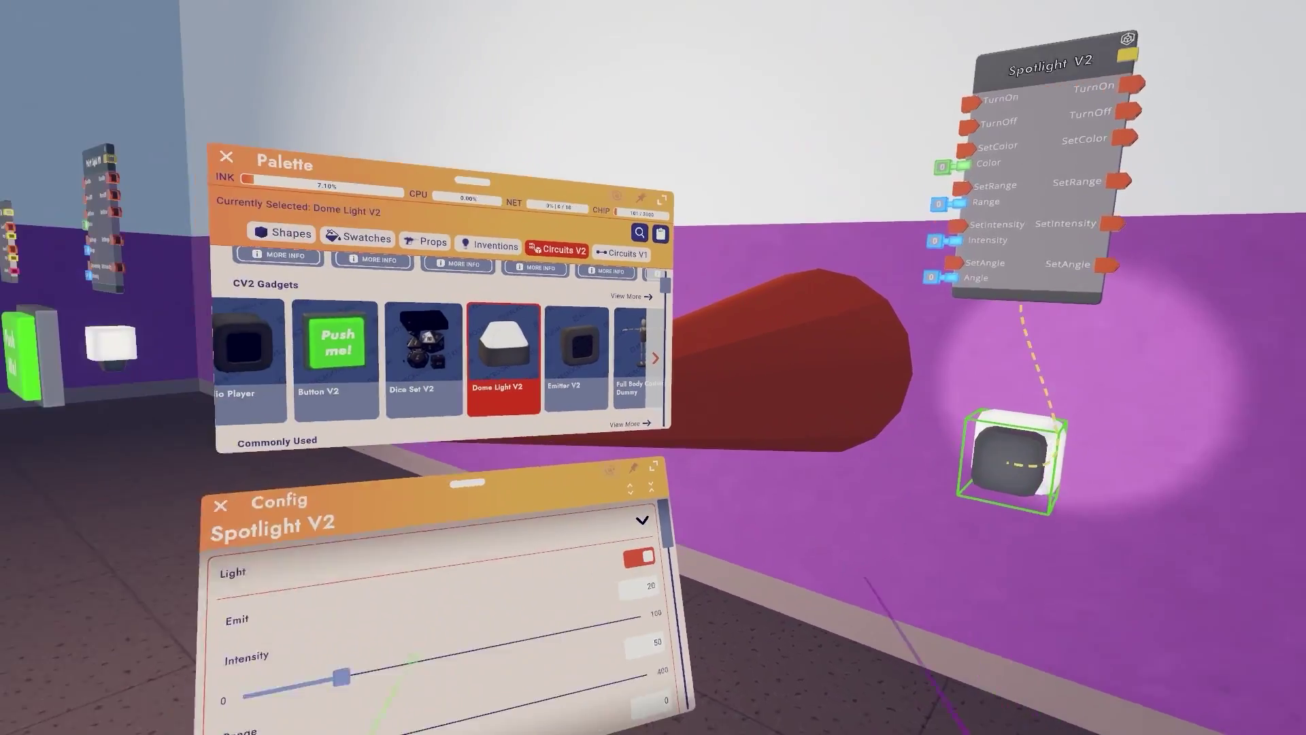
Set the Spotlight V2's angle to 90 and move the light along its red axis
left_click_drag(642, 496, 636, 347)
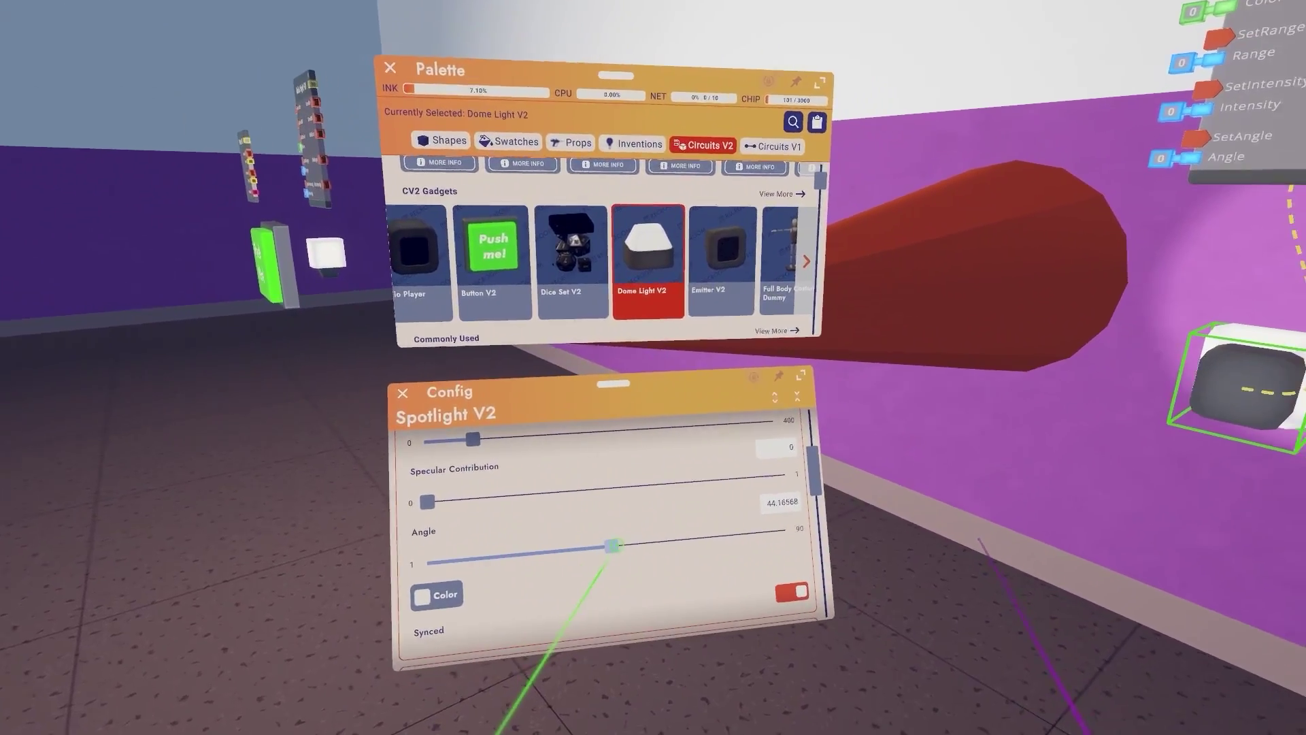
left_click_drag(614, 545, 677, 532)
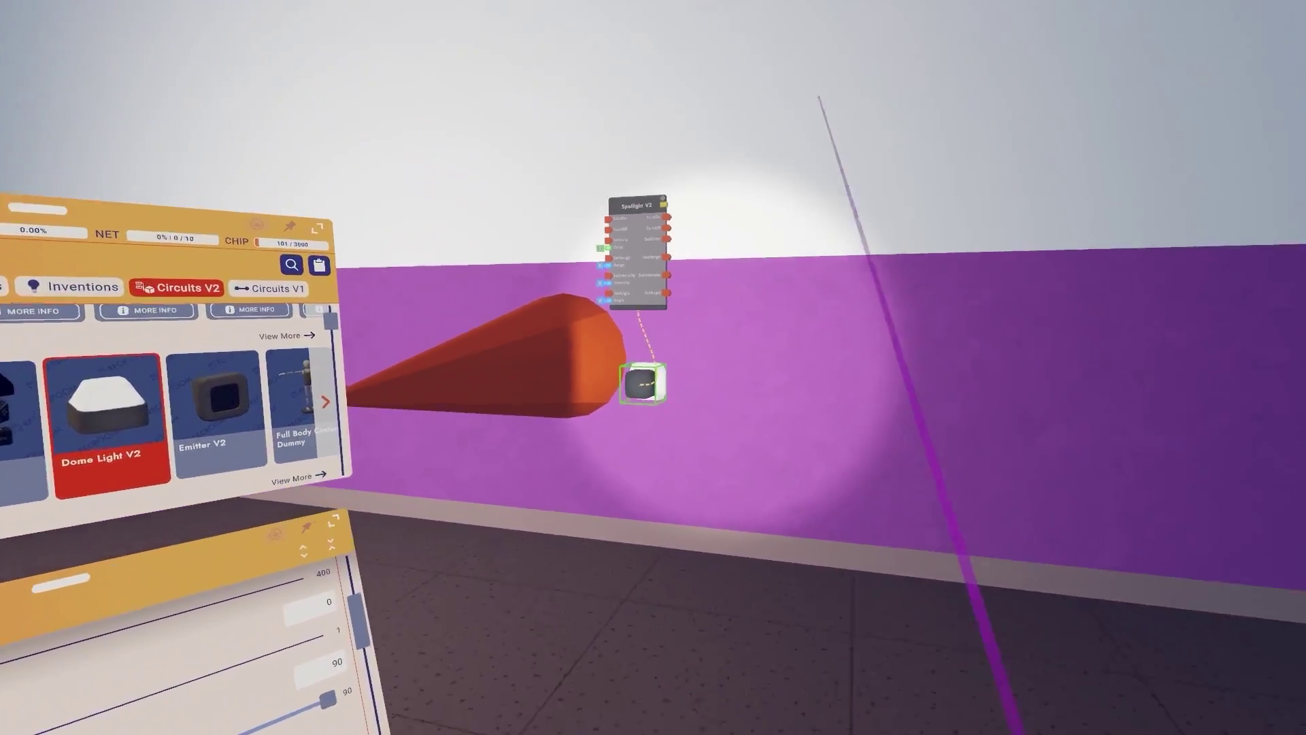
left_click(642, 384)
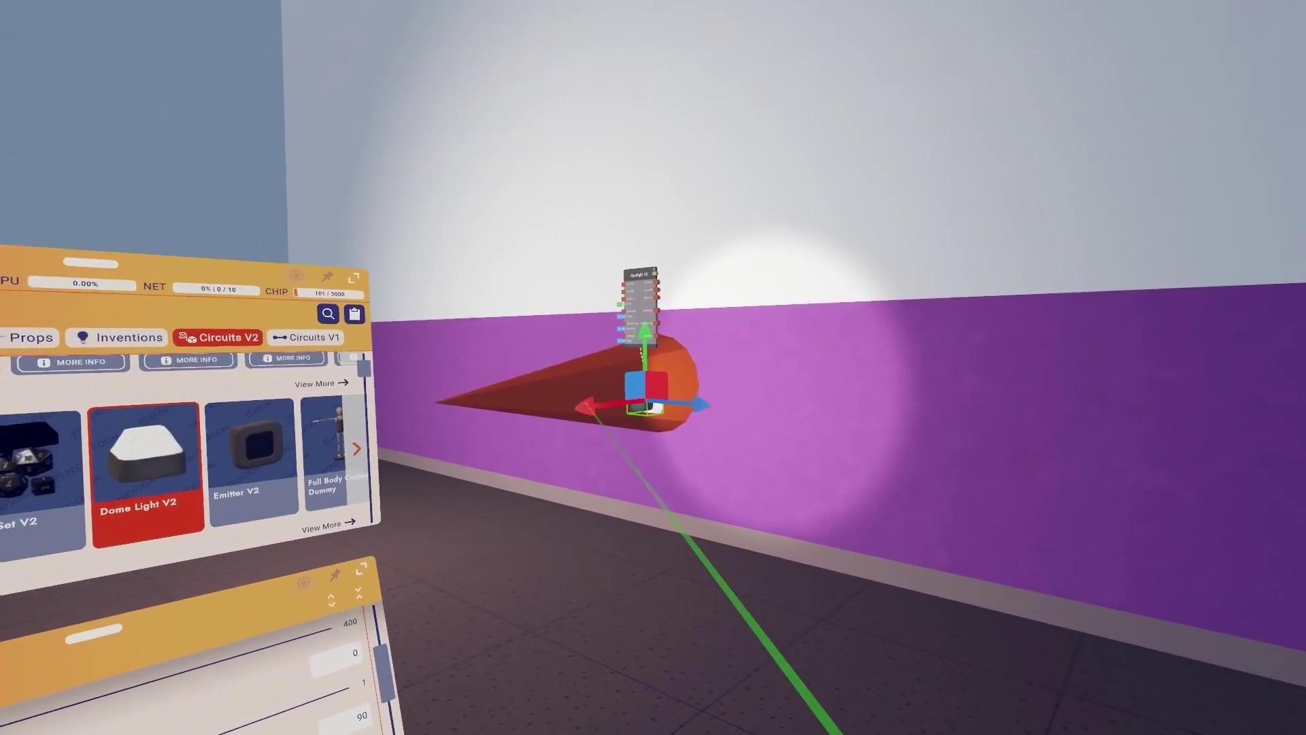
left_click_drag(587, 405, 481, 440)
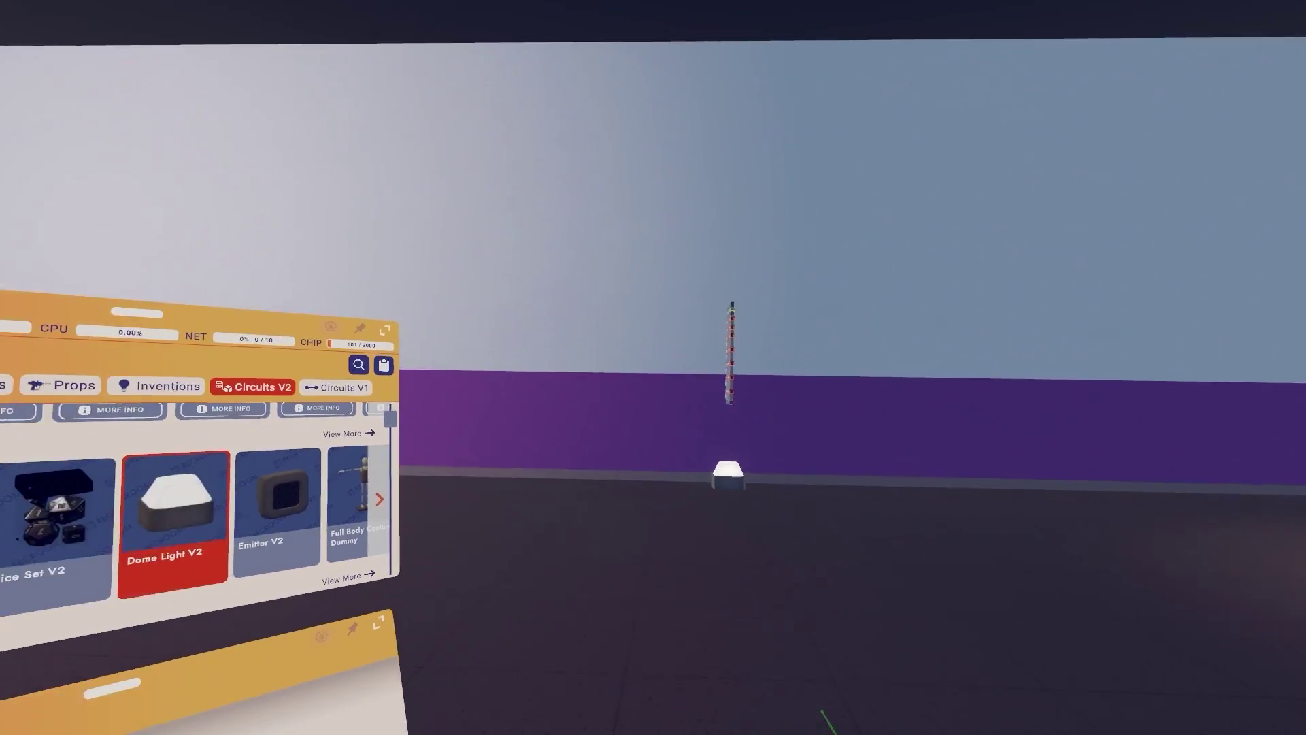
Select the Dome Light V2 on the floor and raise it along its green axis
left_click(667, 441)
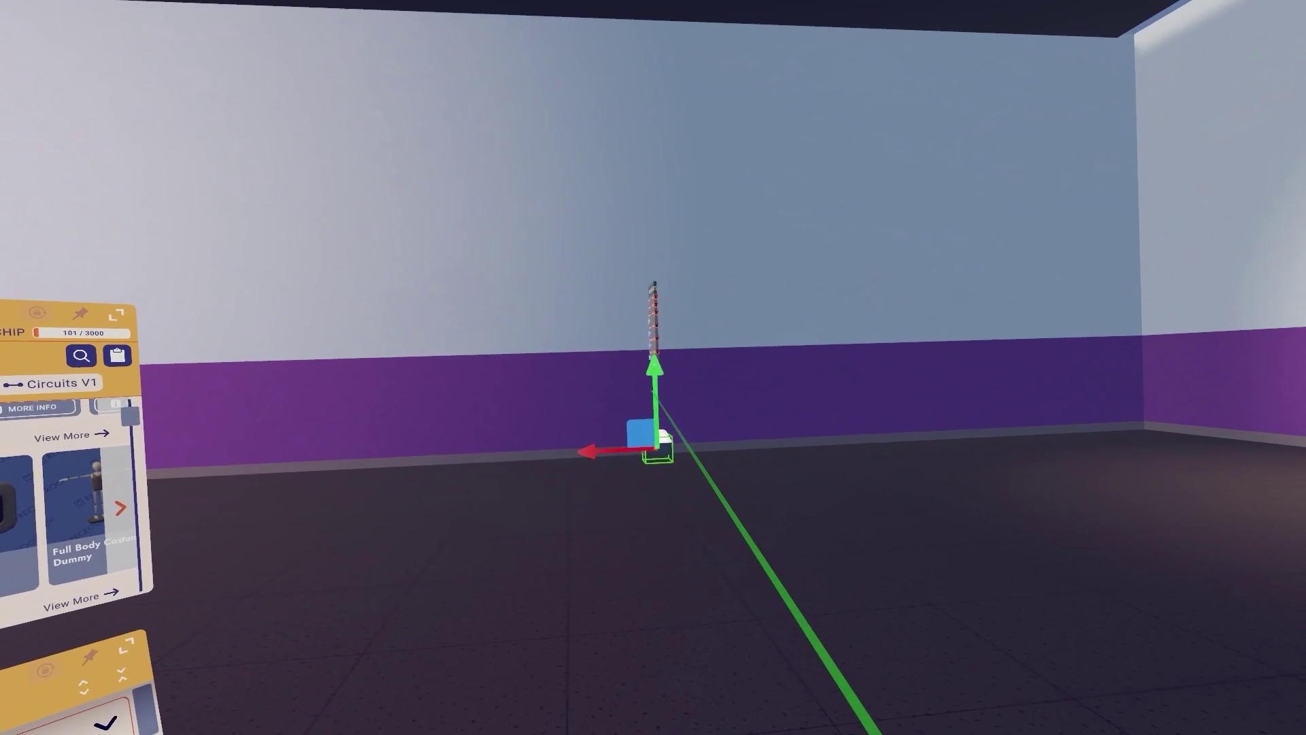
left_click_drag(659, 413, 666, 442)
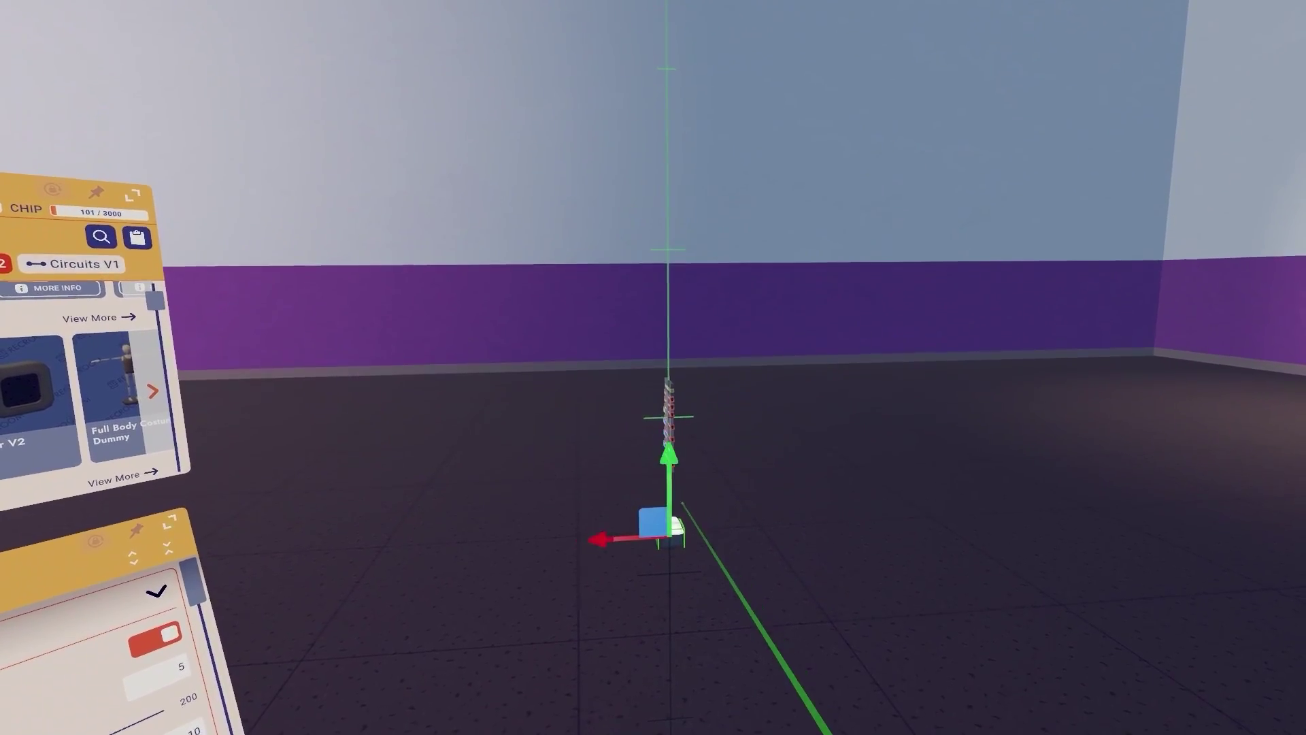
left_click_drag(682, 504, 642, 197)
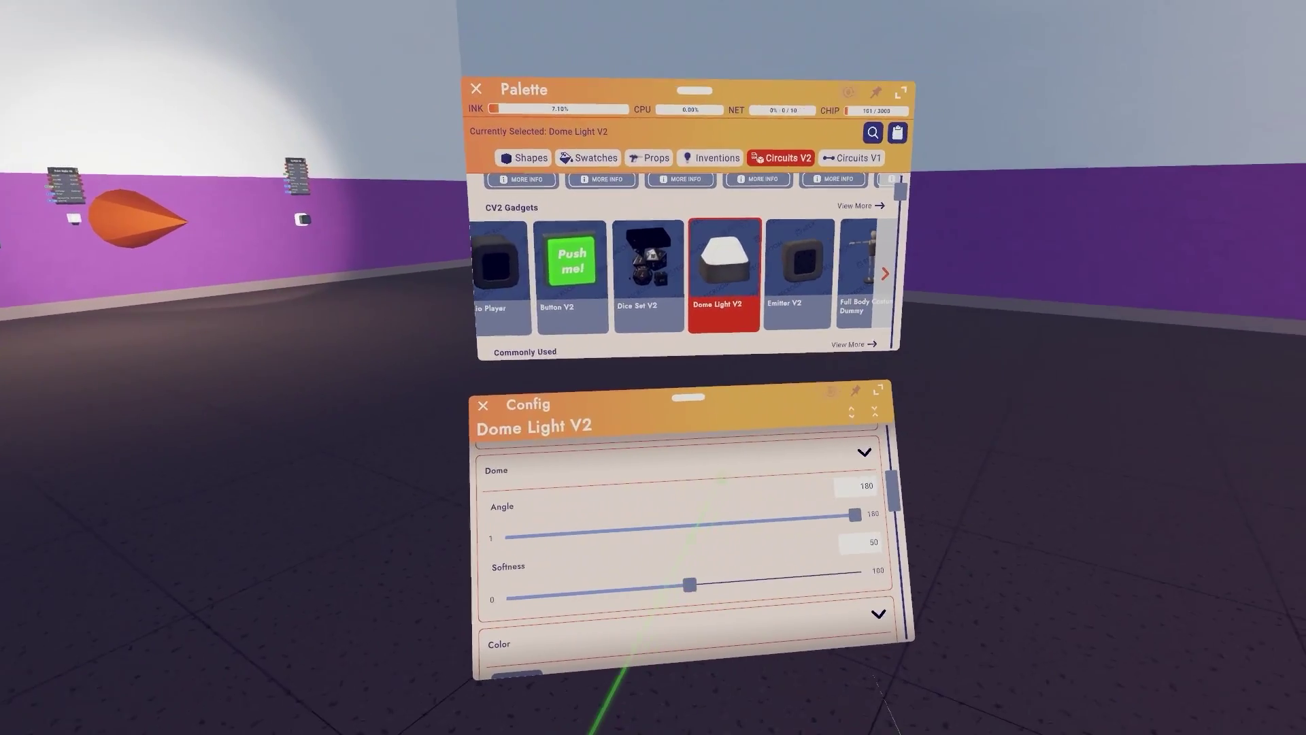
Set the Dome Light V2's intensity to about 33.4 and range to about 22.1, and adjust its softness
scroll(721, 476, "up", 3)
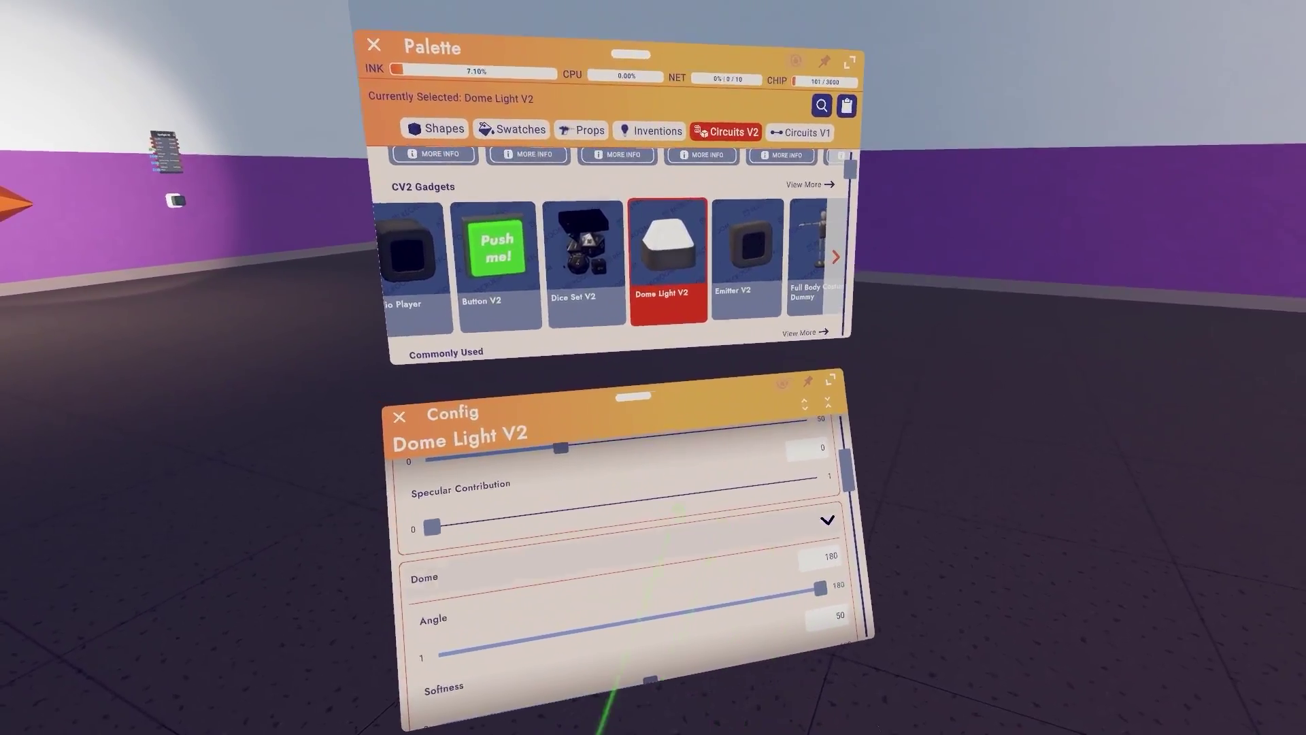
scroll(679, 507, "up", 5)
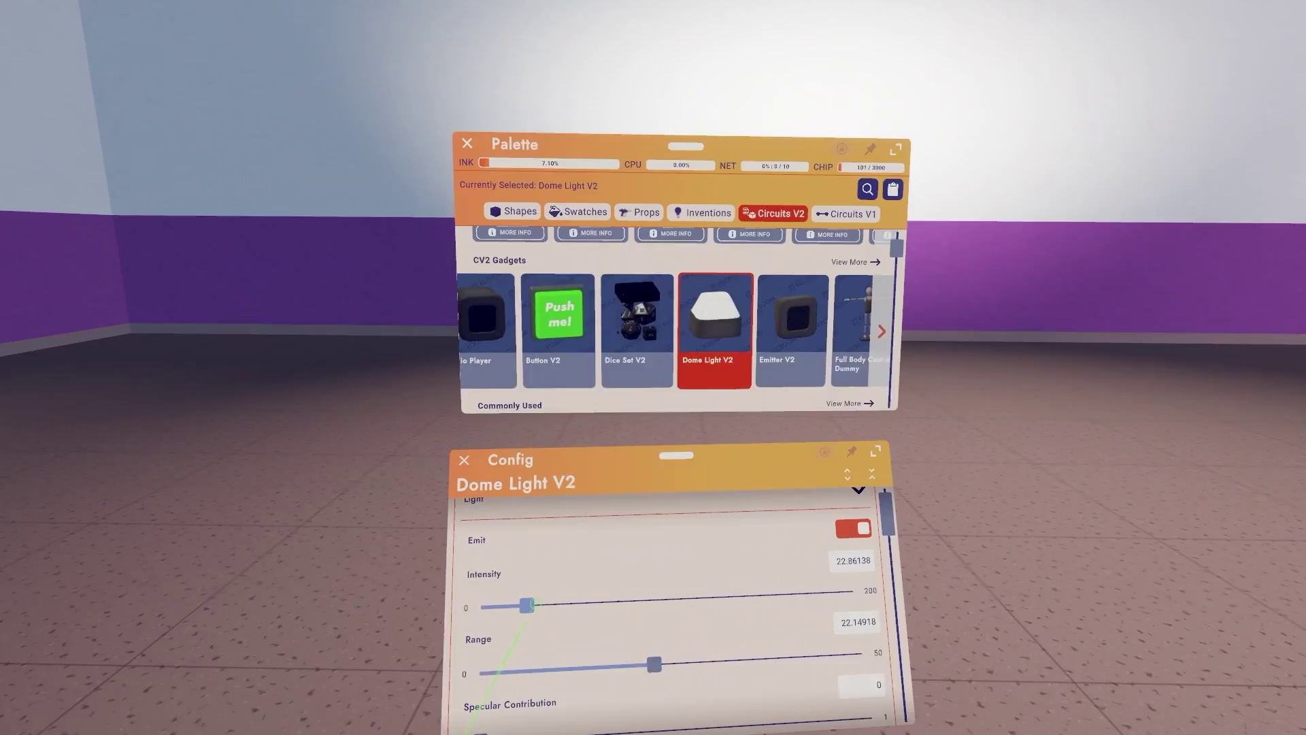
left_click_drag(532, 604, 547, 634)
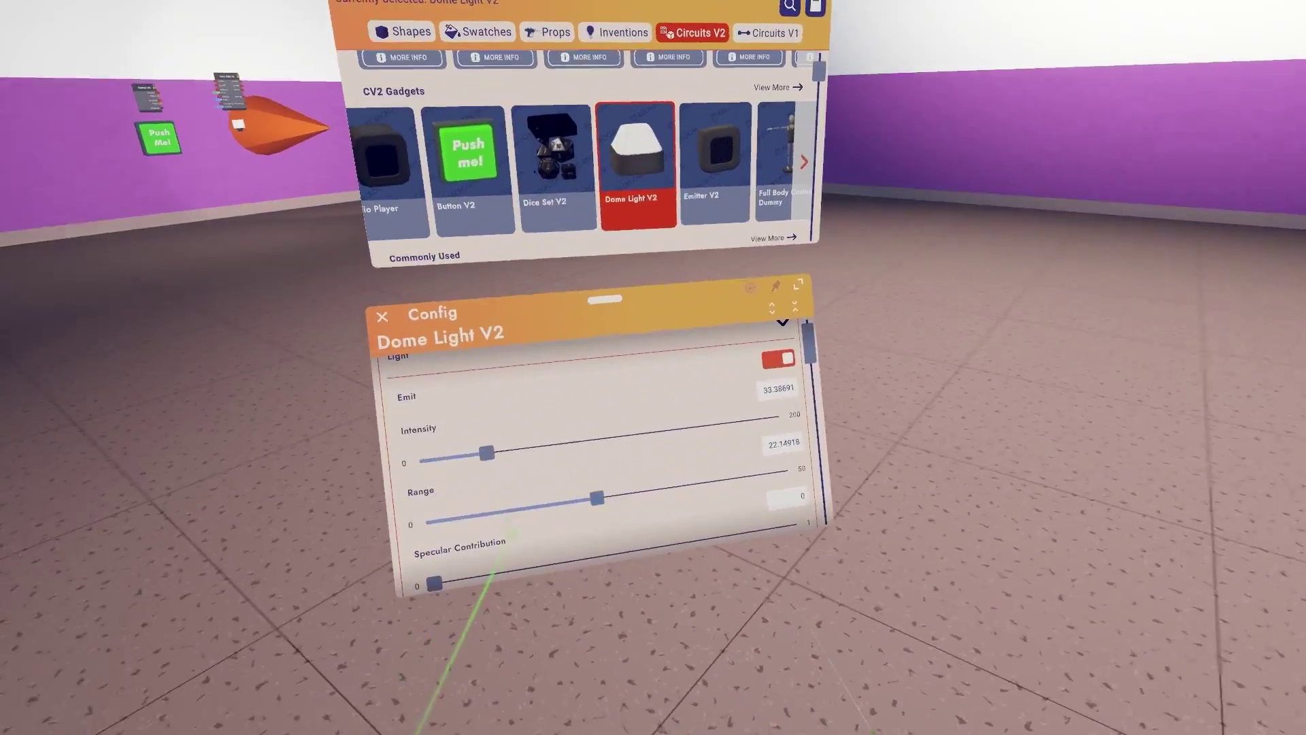
left_click_drag(613, 503, 574, 320)
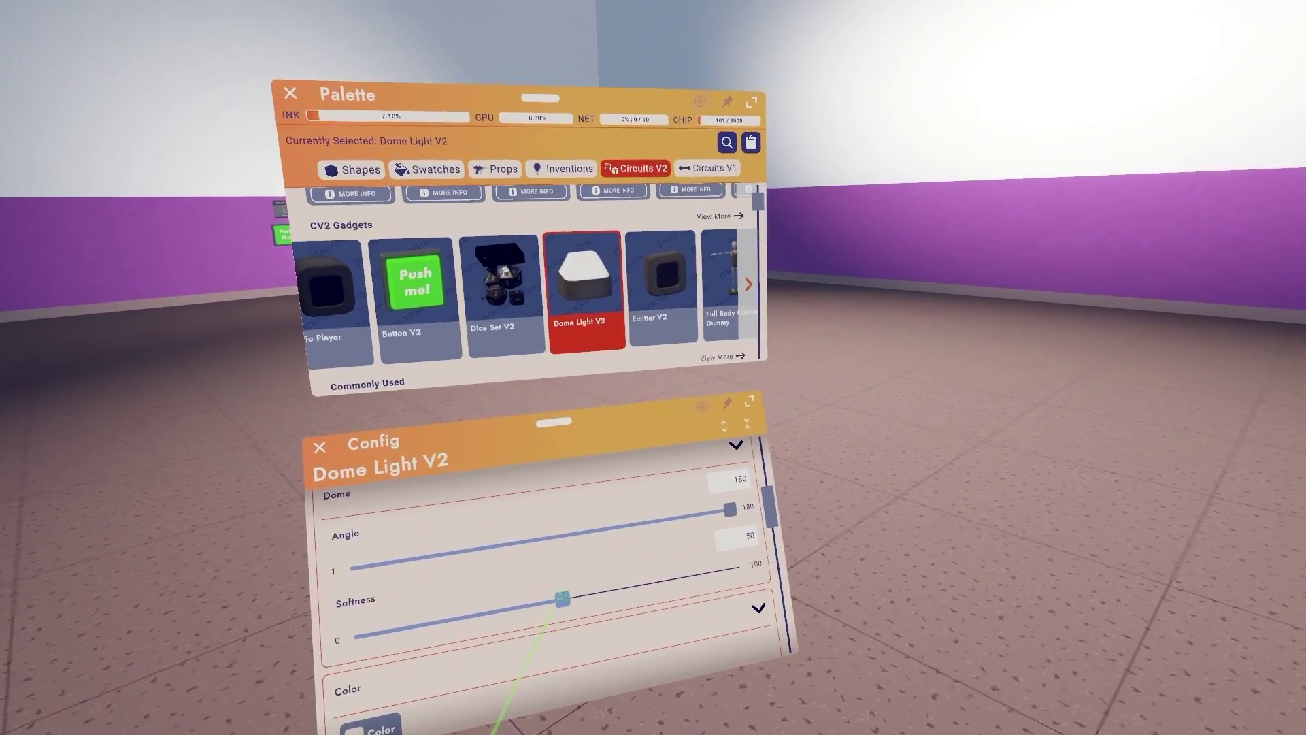
left_click_drag(562, 598, 527, 593)
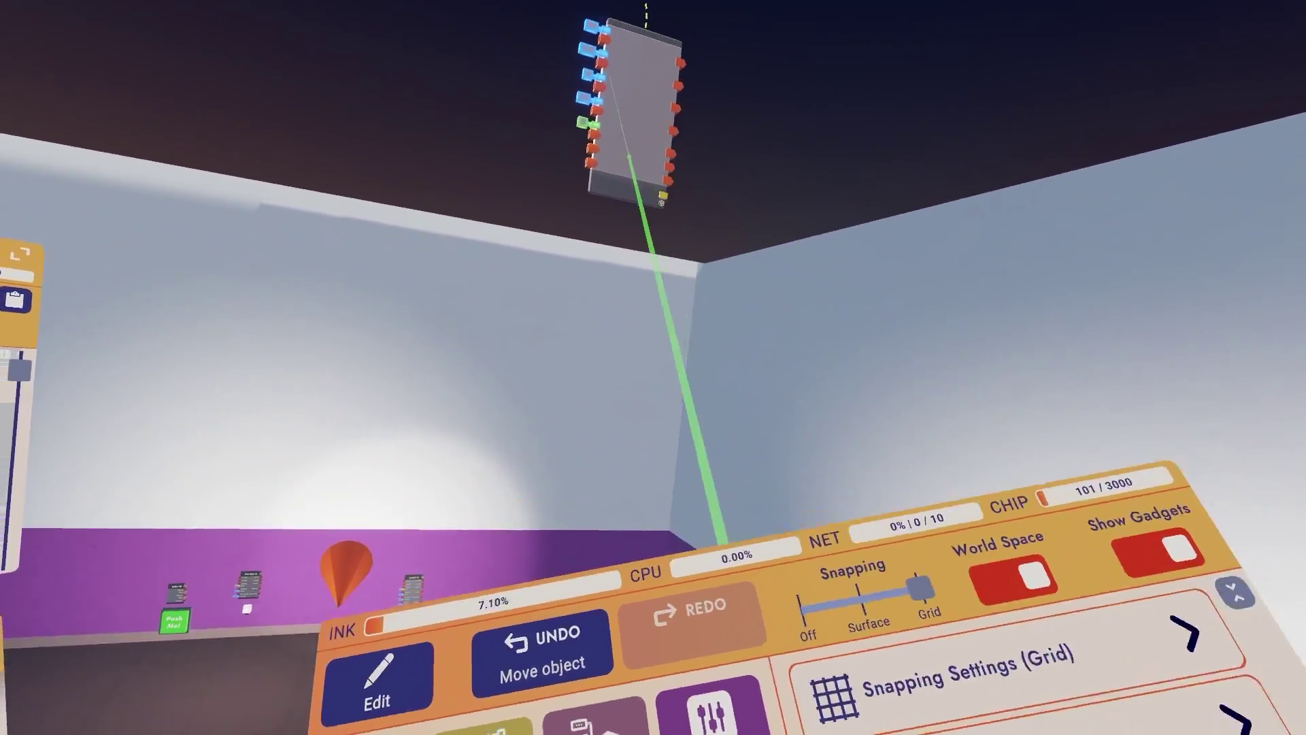
Move and rotate the Dome Light V2's chip beneath the ceiling, and open the light's configuration
left_click_drag(629, 157, 668, 362)
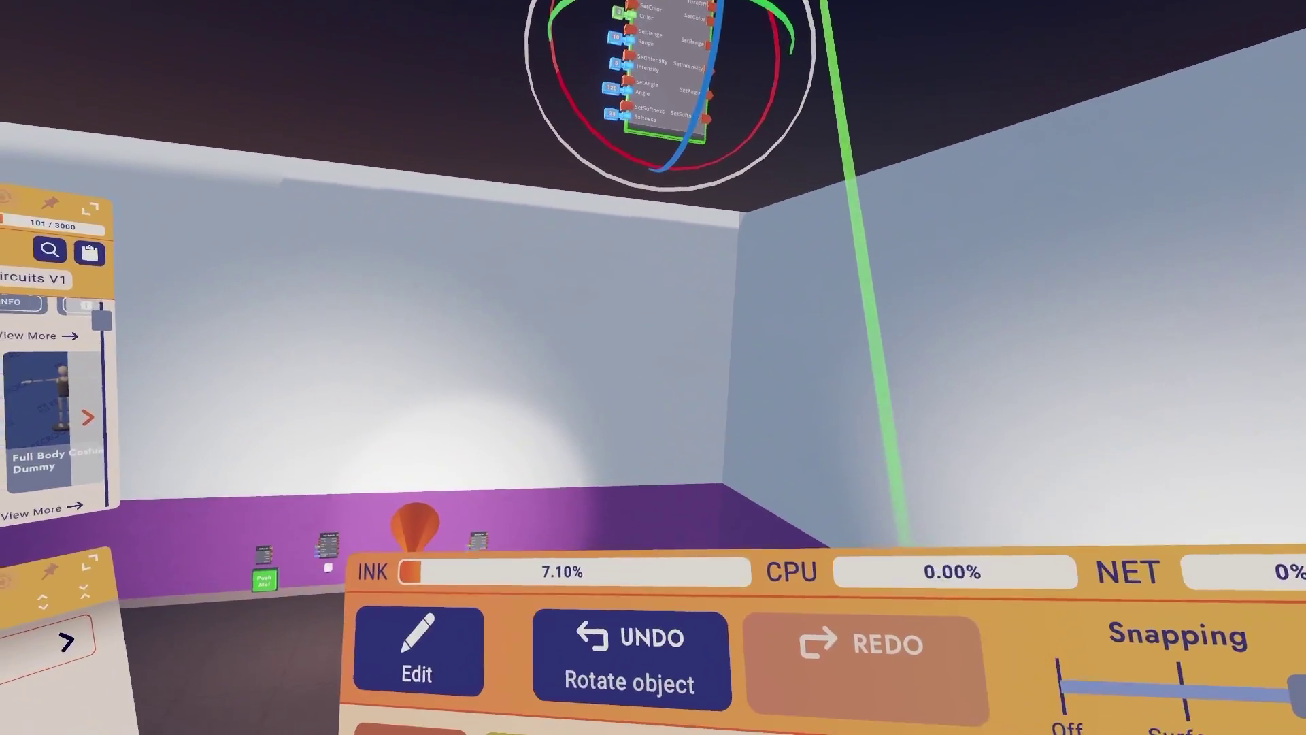
left_click(652, 245)
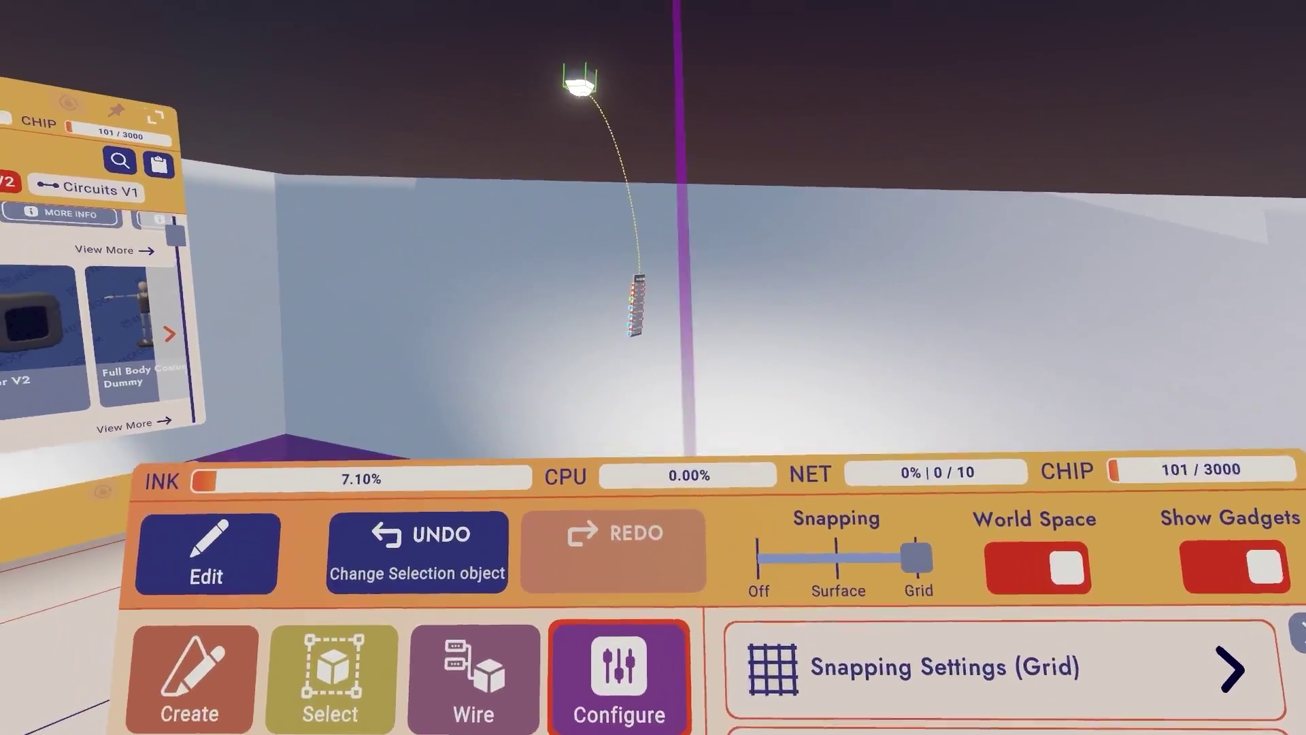
left_click(637, 306)
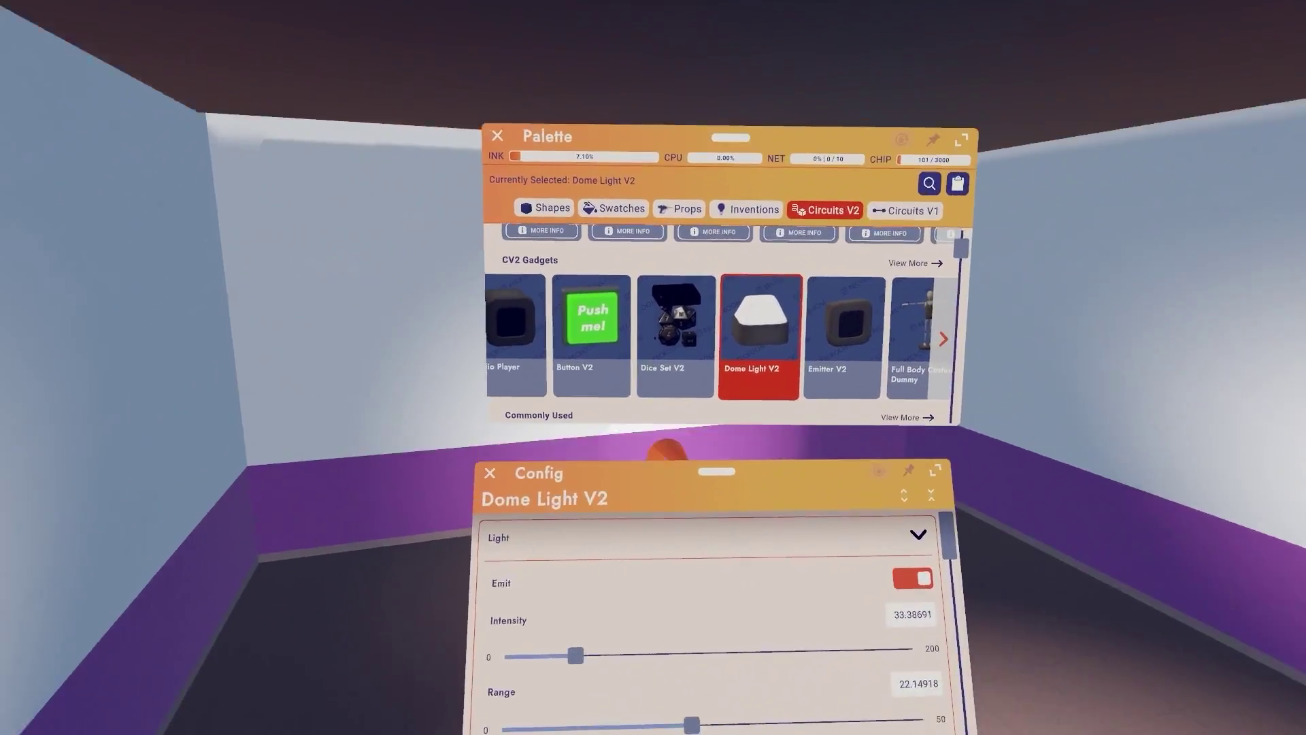
scroll(705, 507, "down", 5)
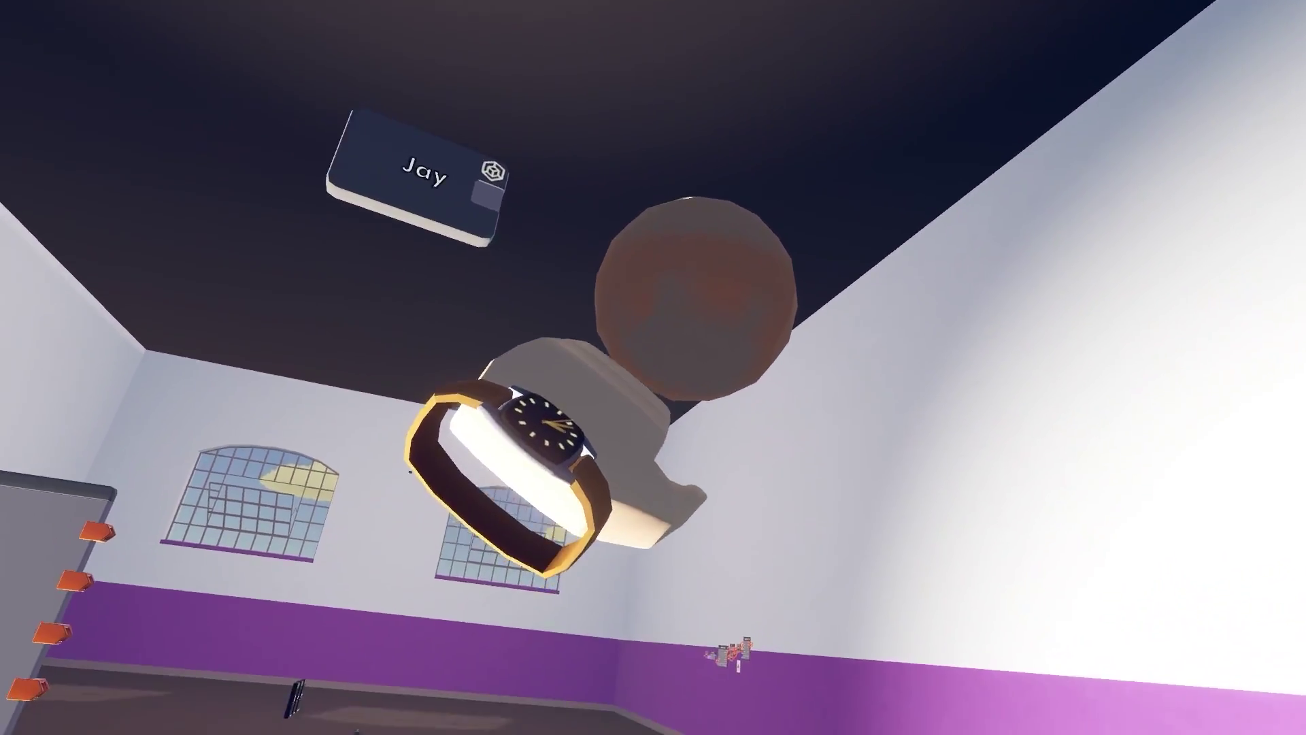
Configure the Dome Light V2 on the floor with a Specular Contribution of about 0.2
key("Escape")
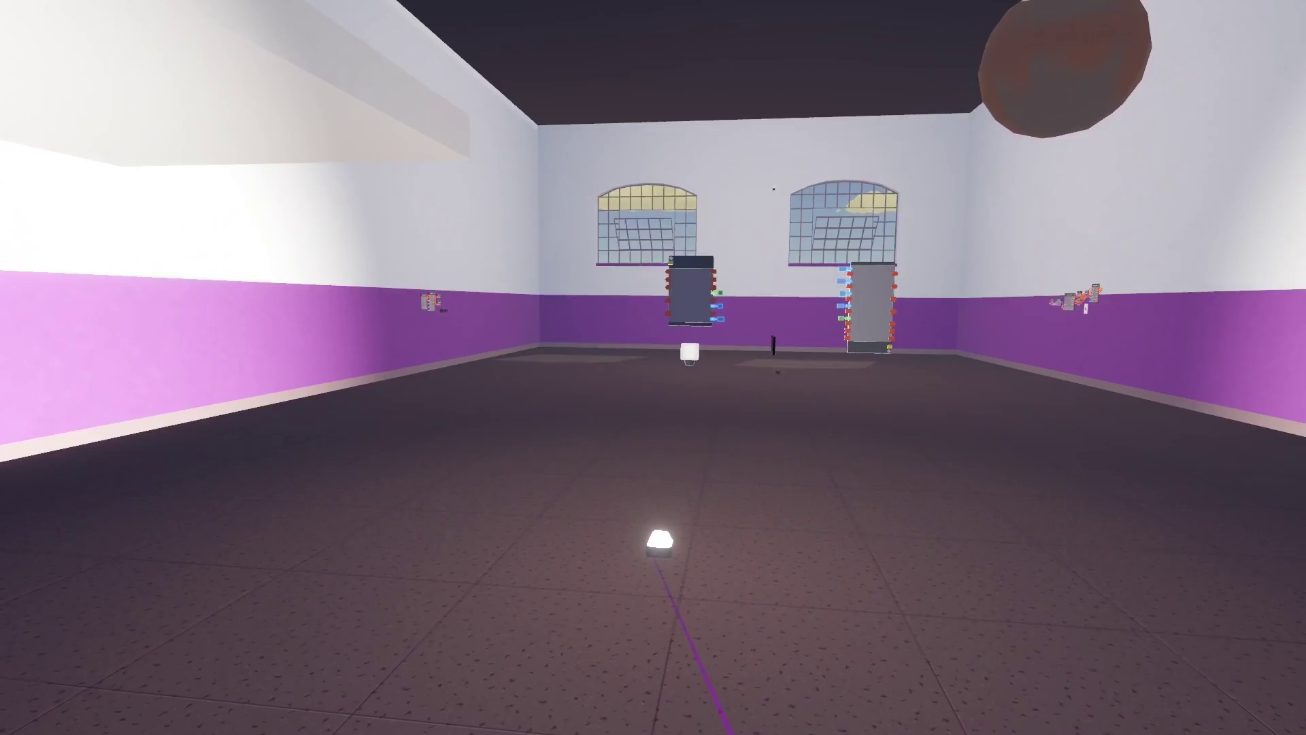
left_click(677, 471)
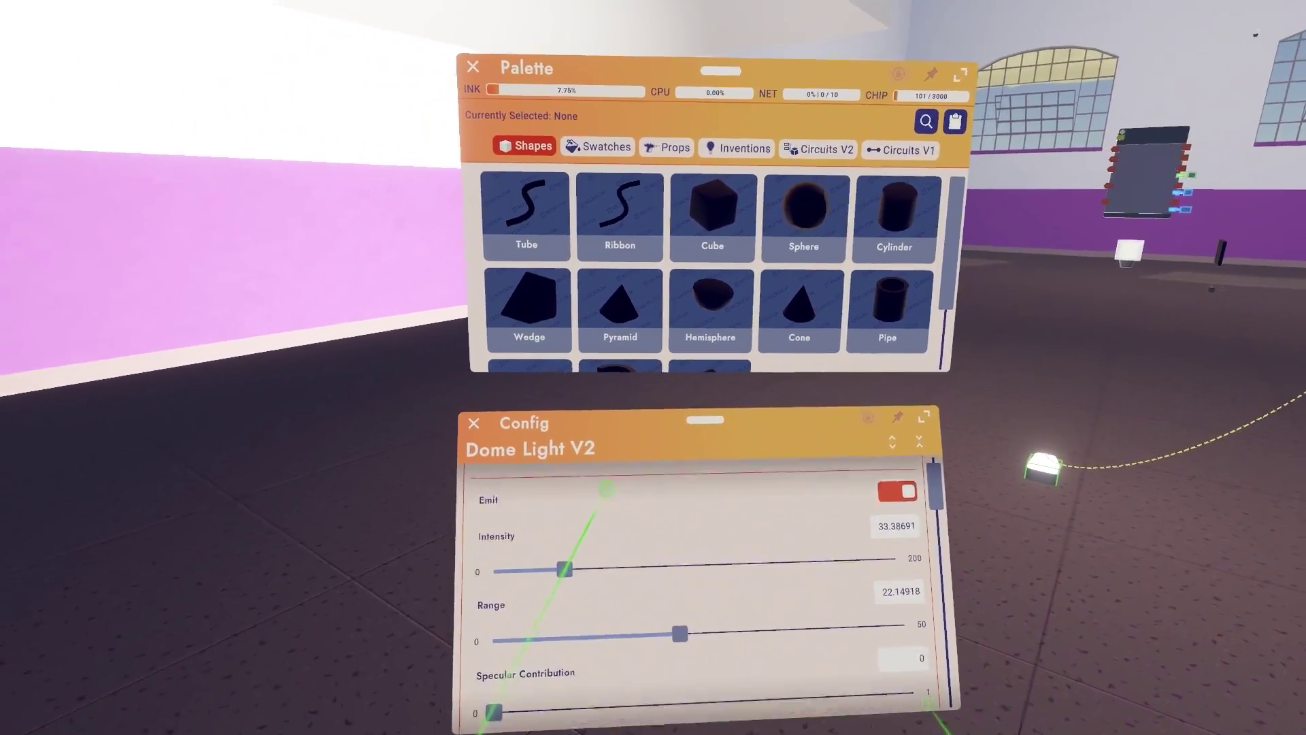
left_click_drag(606, 487, 612, 408)
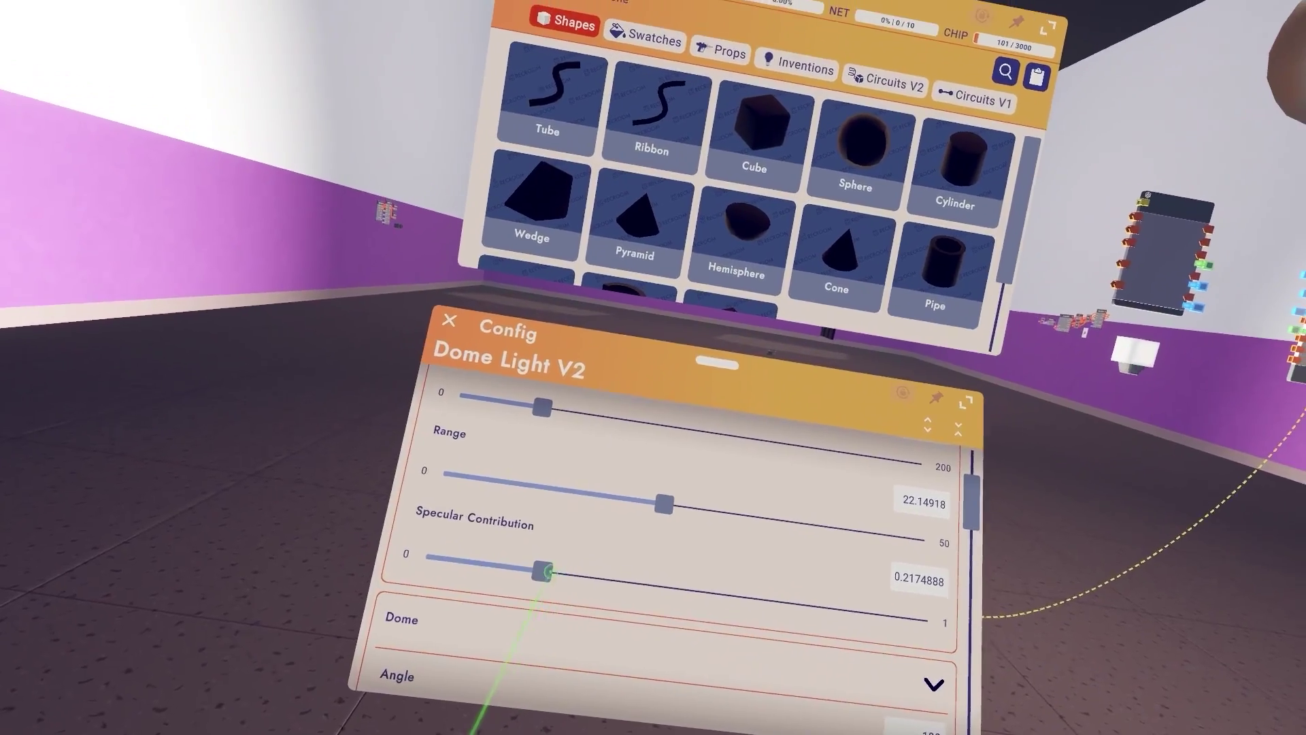
left_click_drag(543, 574, 350, 732)
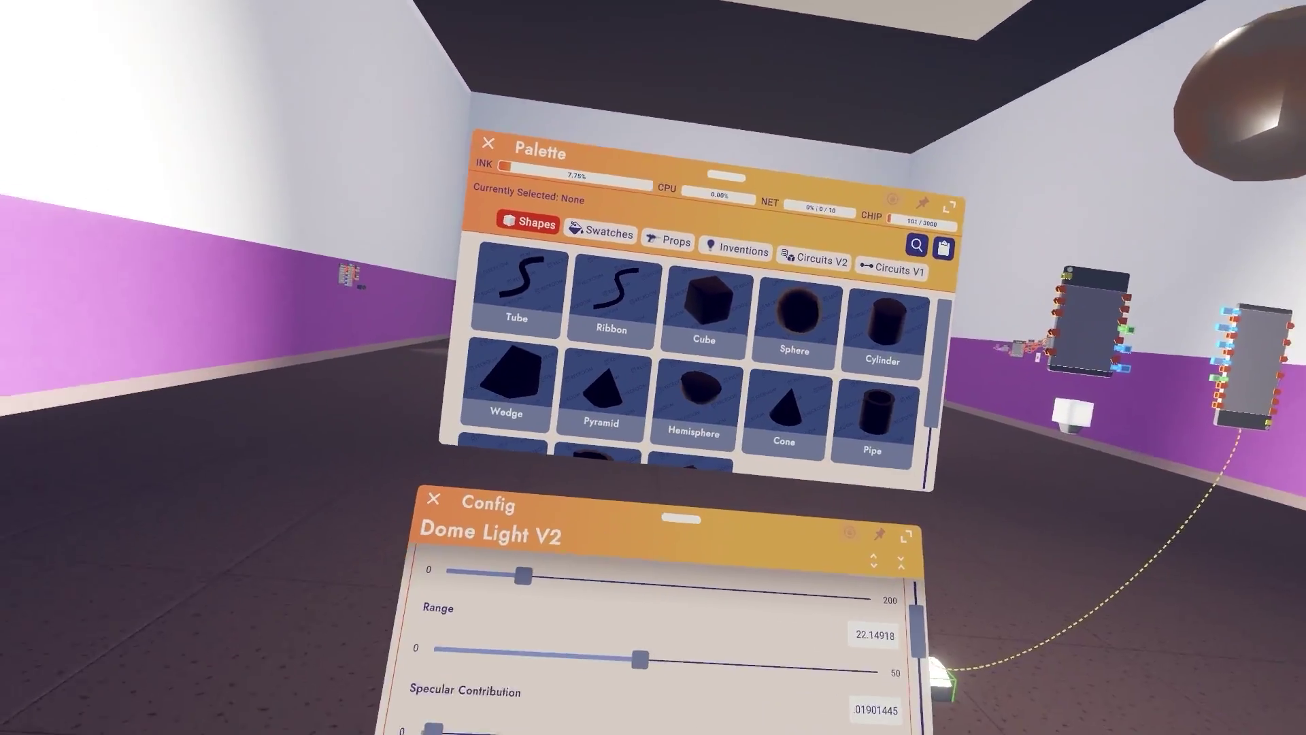
left_click_drag(431, 729, 449, 667)
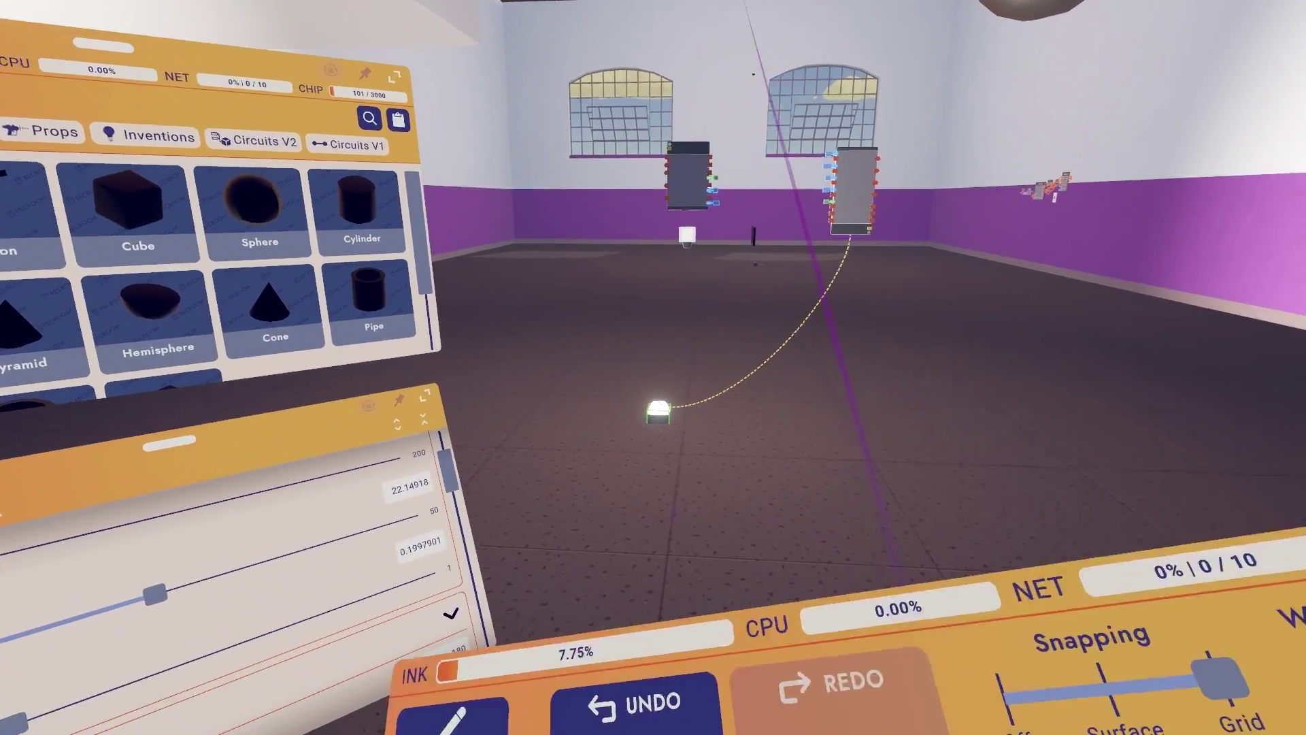
Select the Point Light V2 and move it up beside the white wall, shifting it along its red axis
left_click(651, 370)
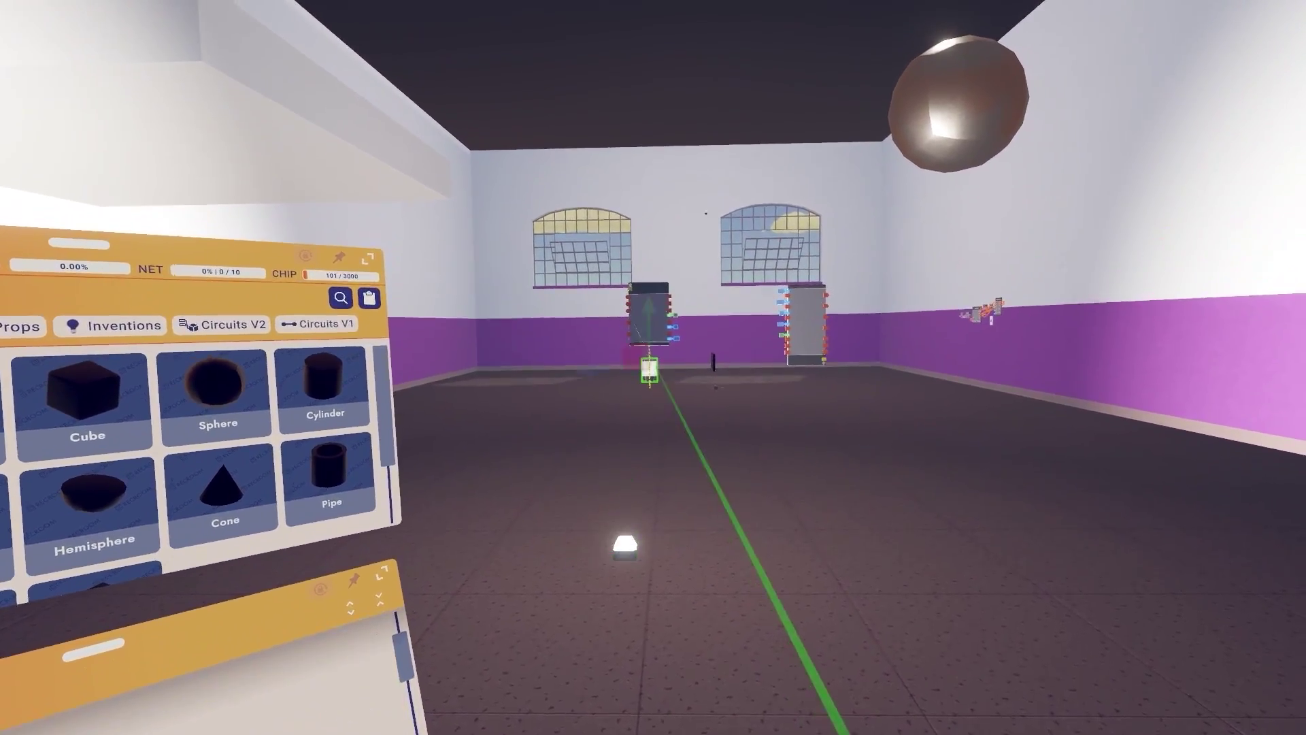
left_click_drag(625, 384, 951, 538)
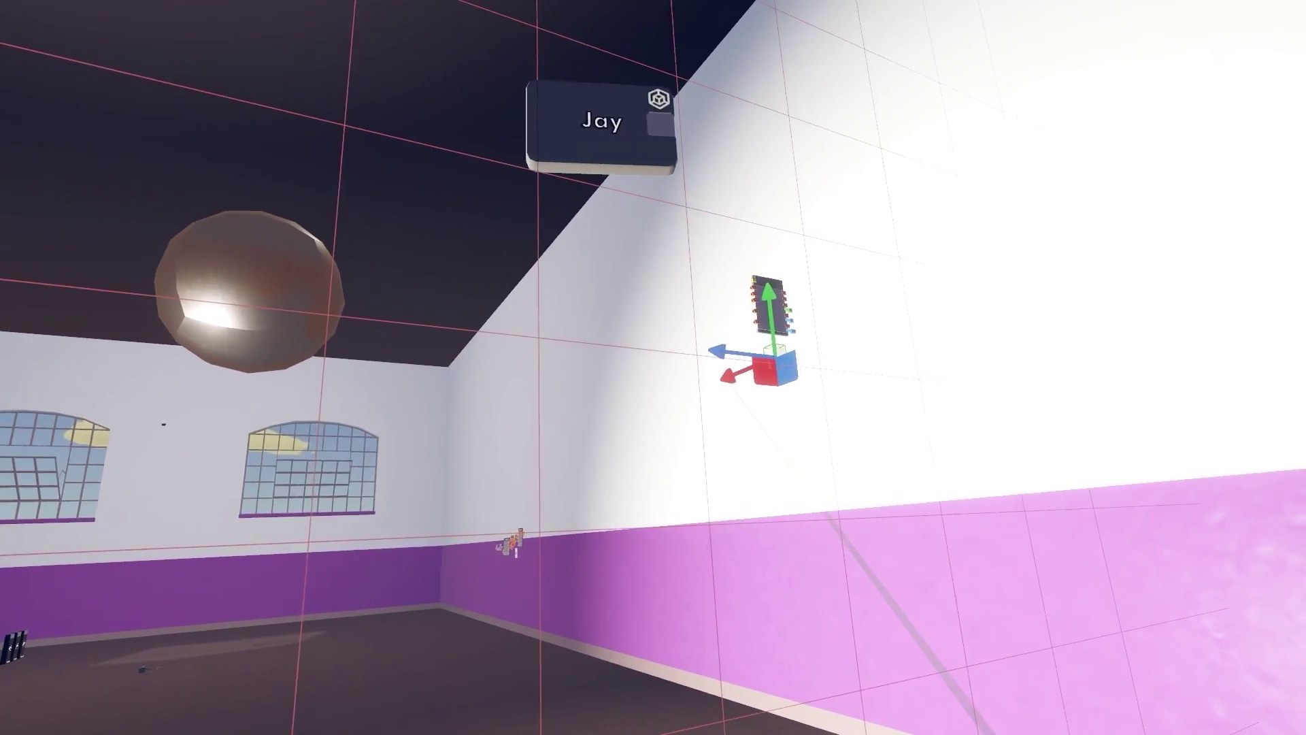
left_click_drag(729, 377, 670, 408)
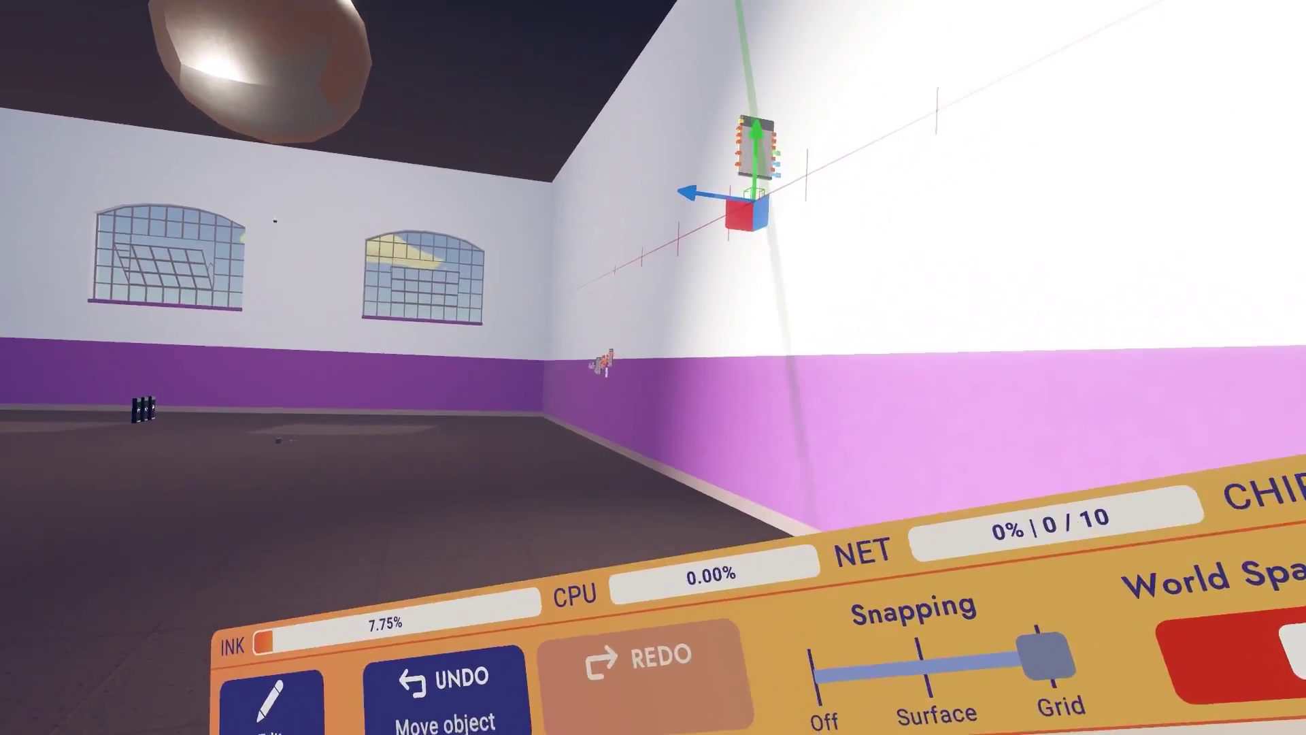
Open the Point Light V2's configuration and set its color to Green
left_click(725, 343)
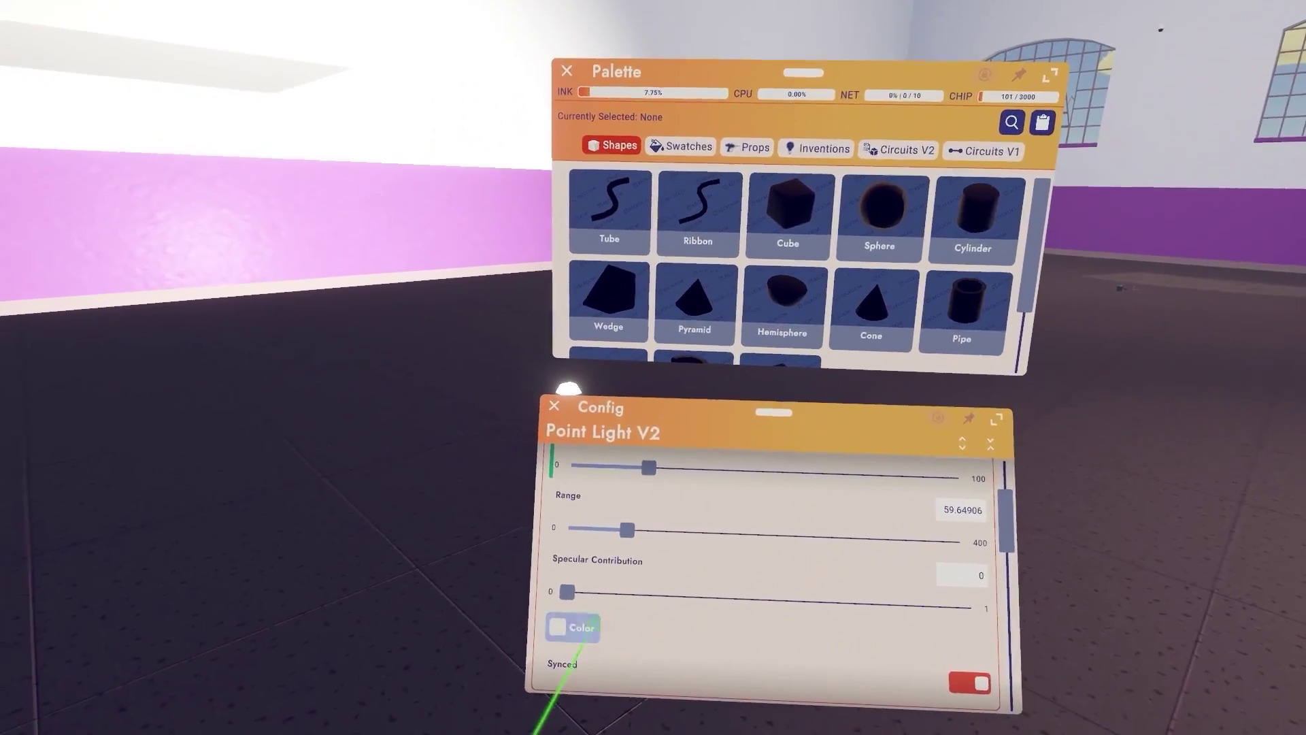
left_click(571, 626)
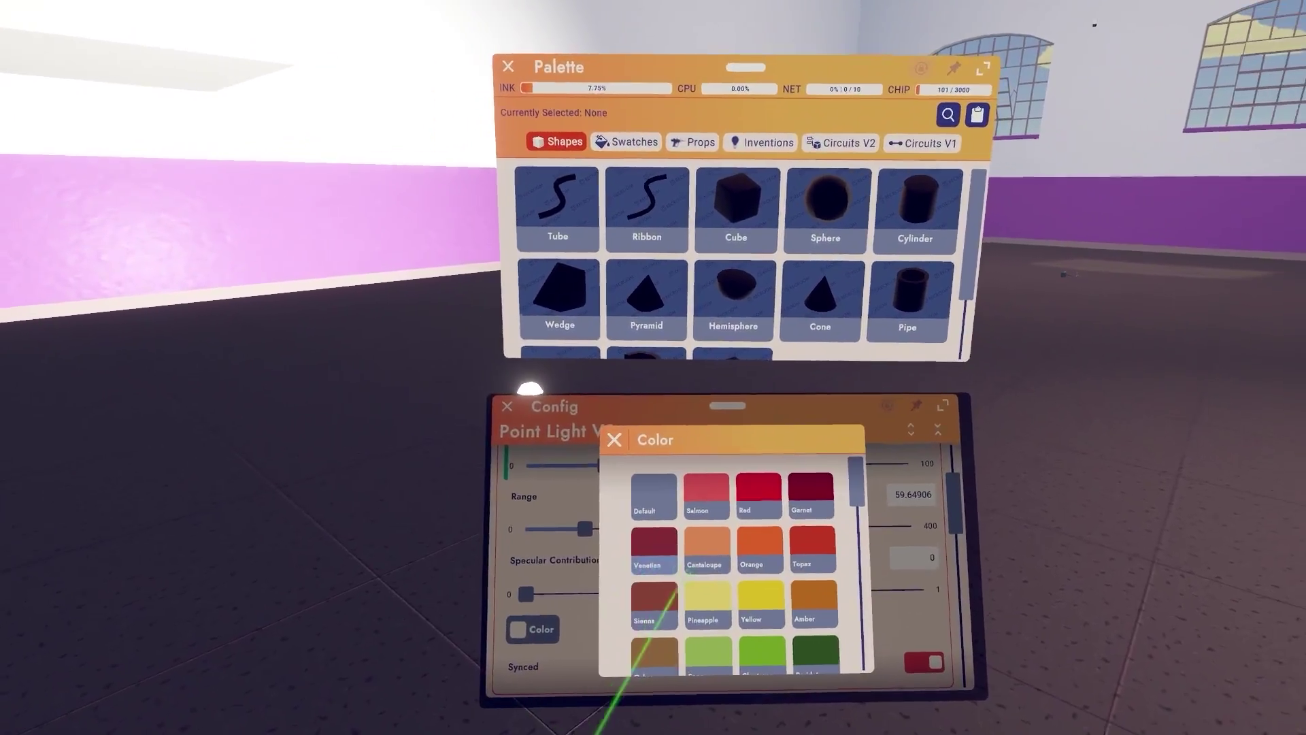
scroll(651, 491, "down", 1)
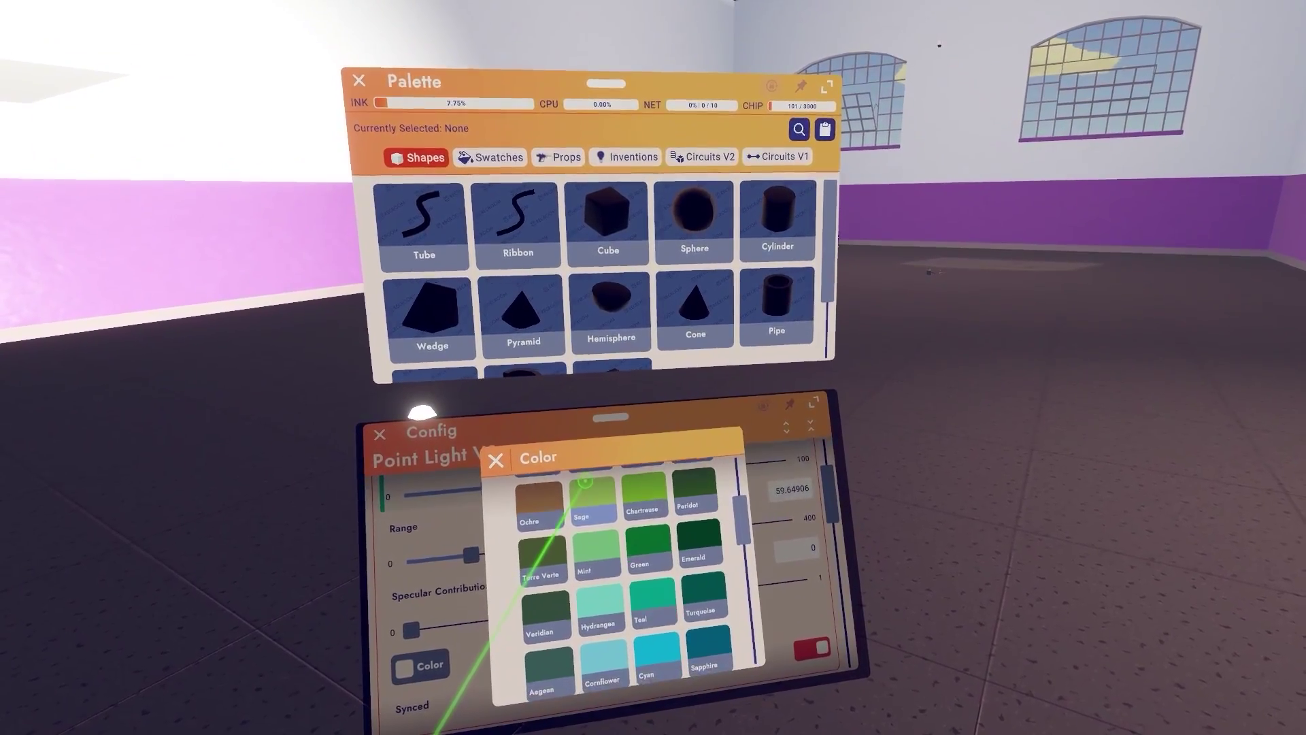
left_click(642, 540)
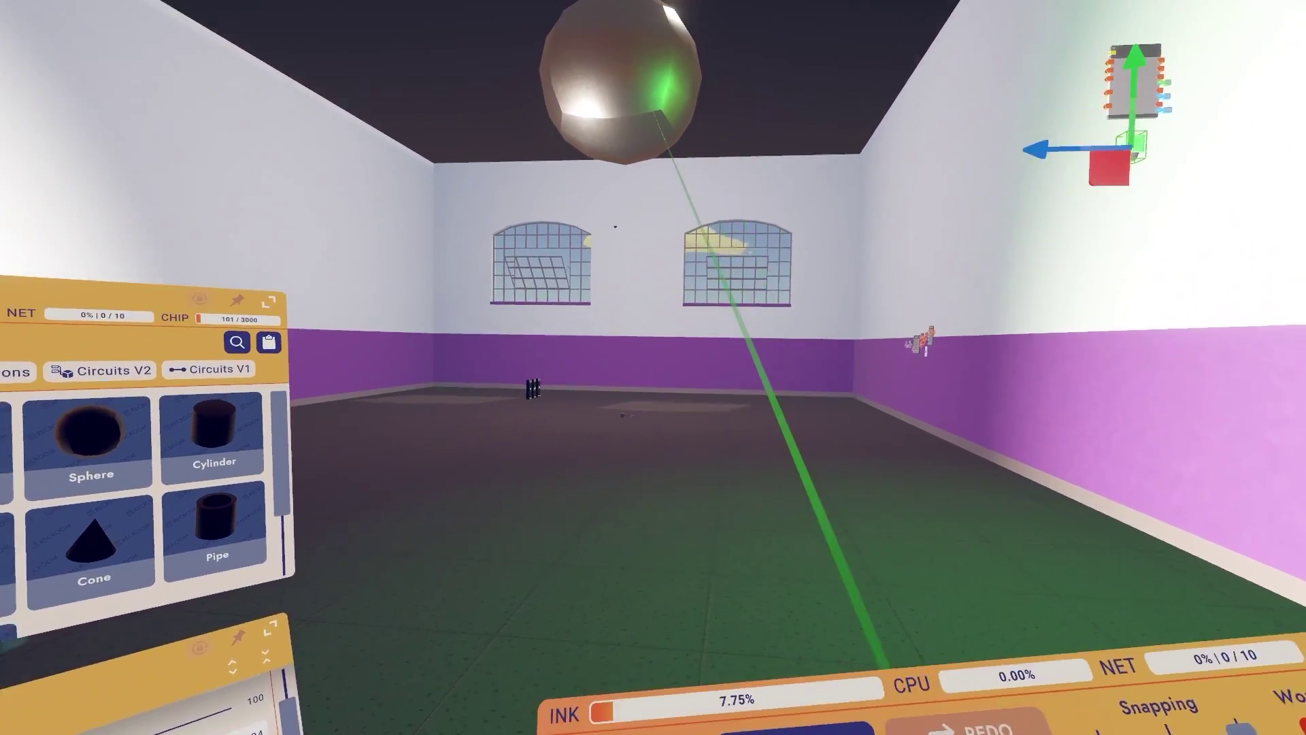
Select the metallic sphere, move it along its blue axis and clear the selection
left_click(633, 60)
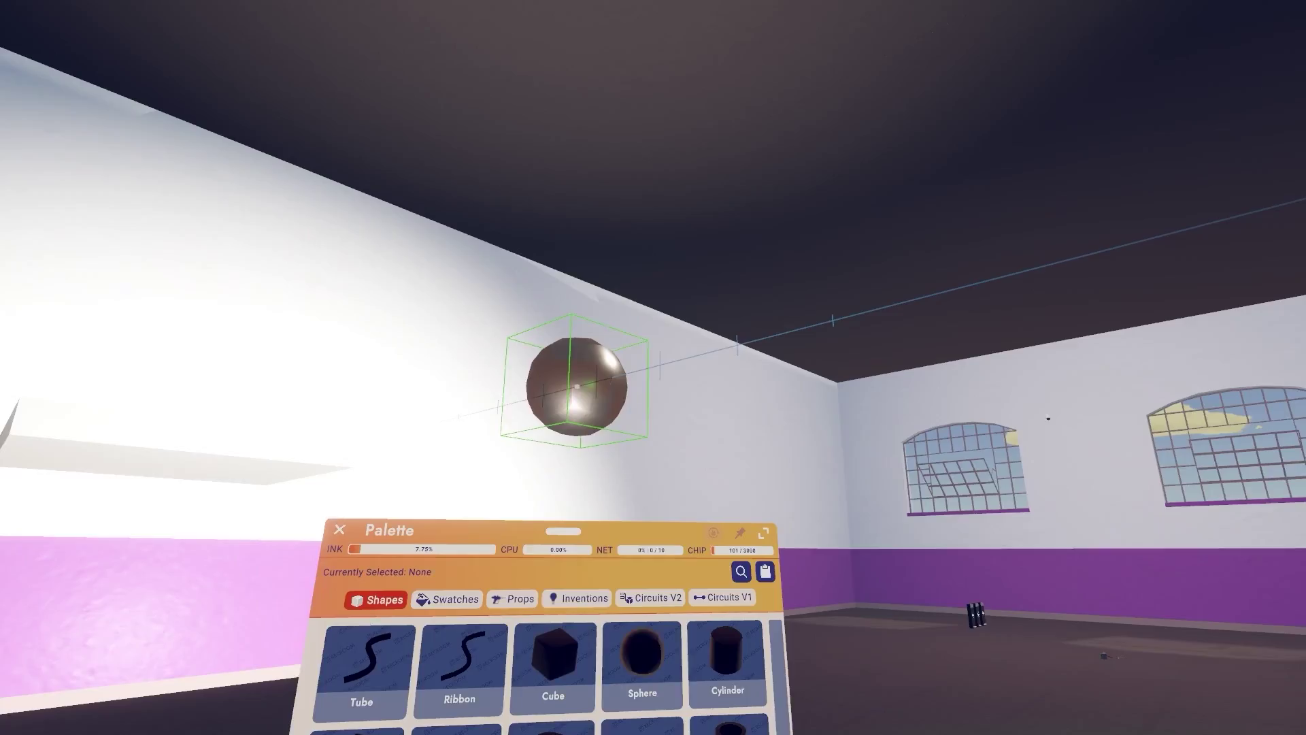
left_click_drag(623, 349, 631, 347)
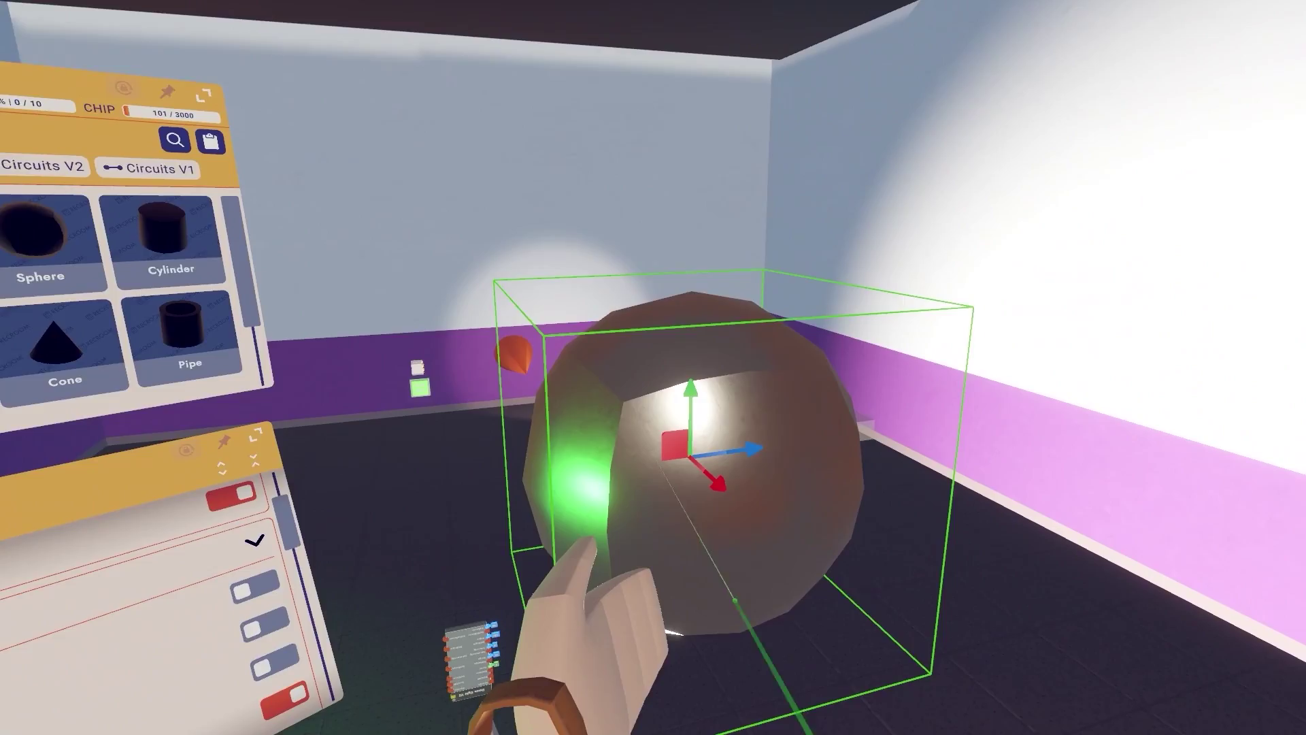
left_click(612, 476)
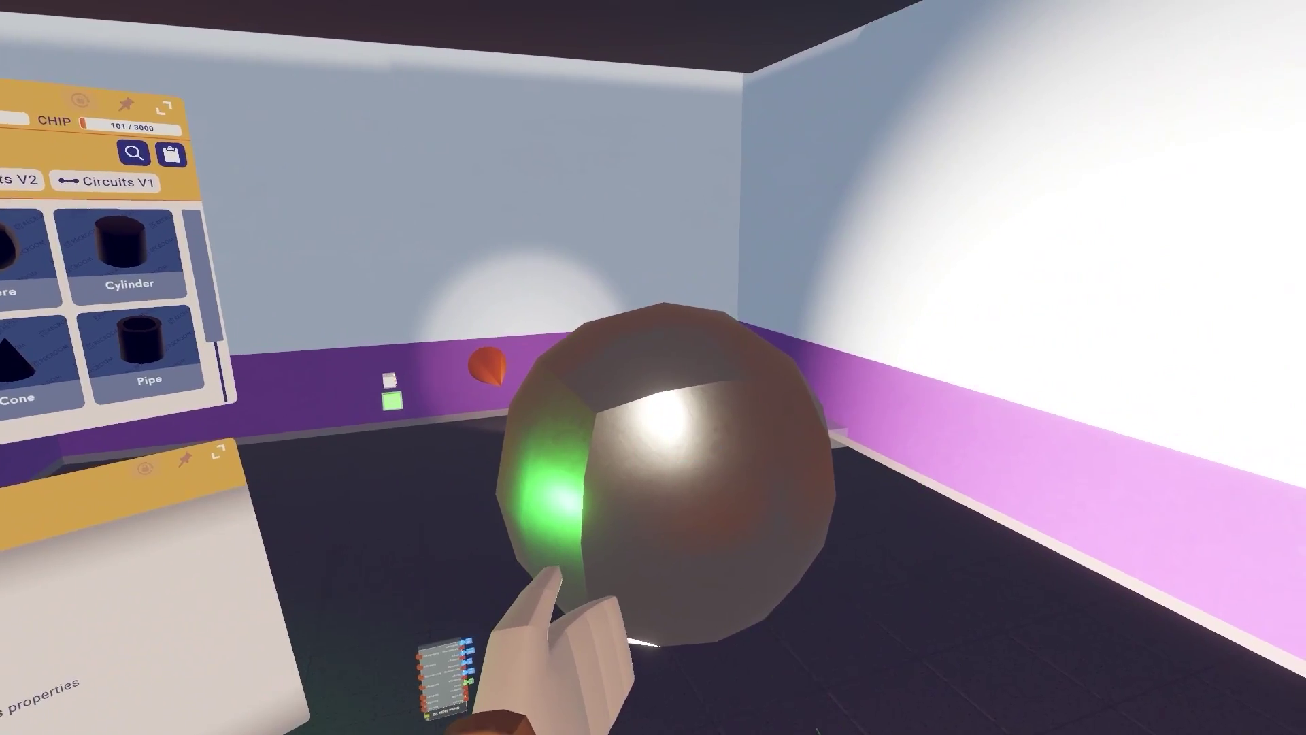